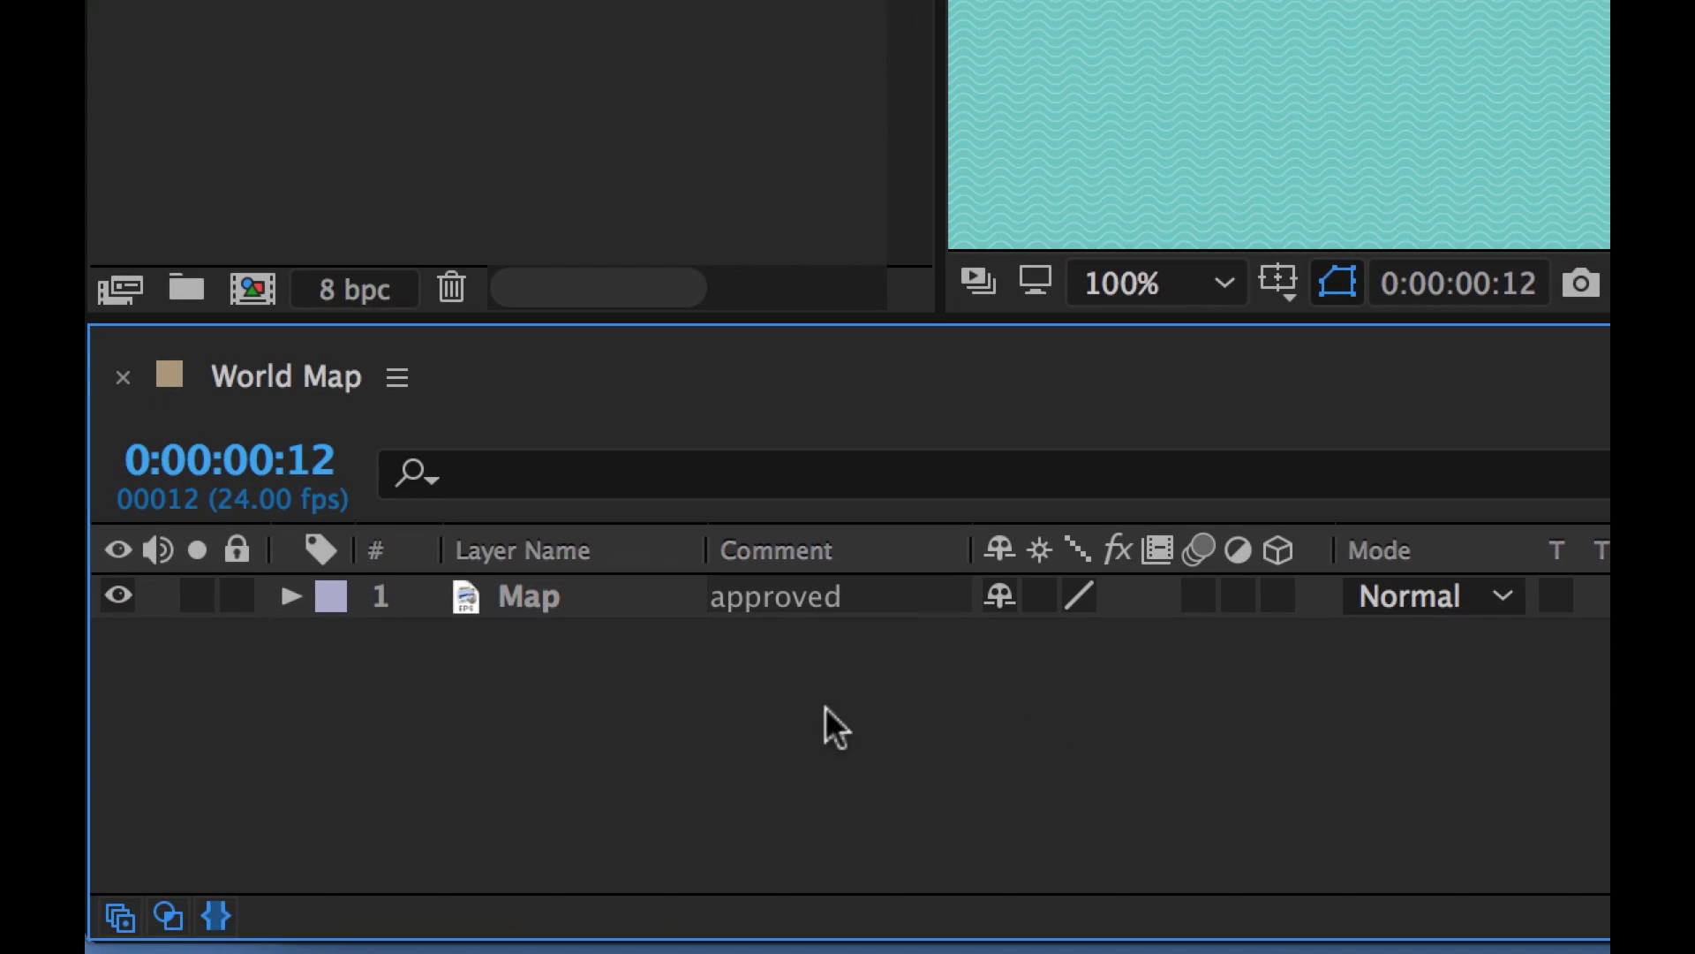
Hide the Stretch and Out columns in the World Map timeline
{"action": "left_click", "coordinate": [396, 382]}
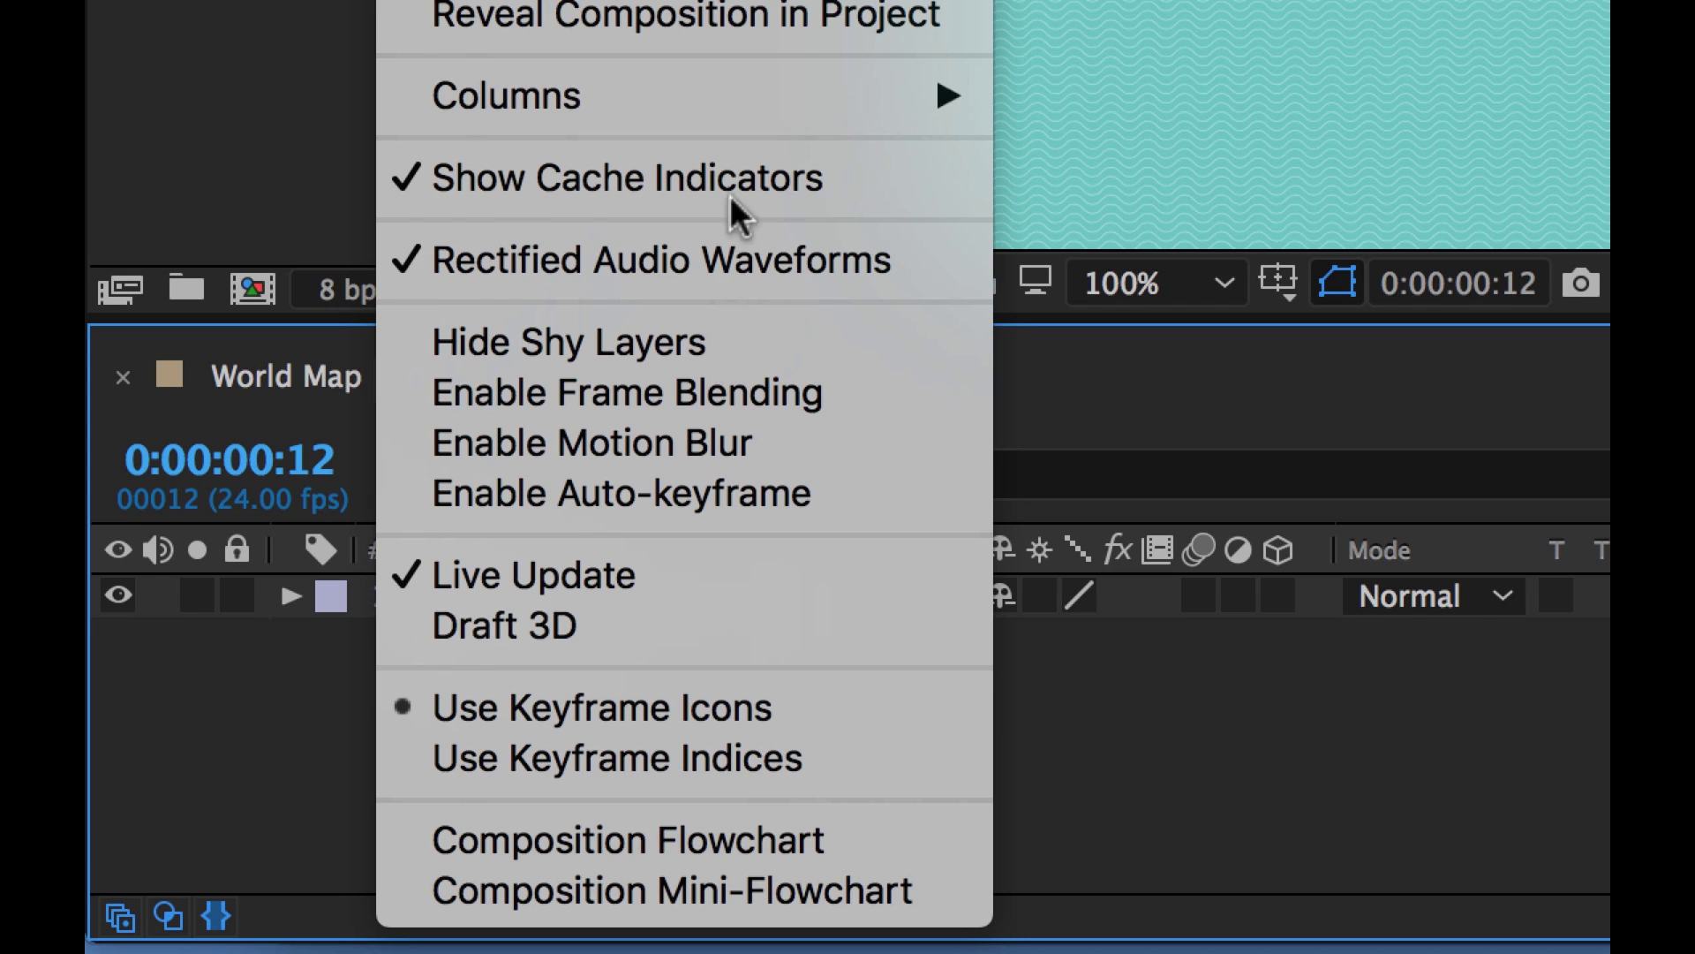
{"action": "mouse_move", "coordinate": [713, 97]}
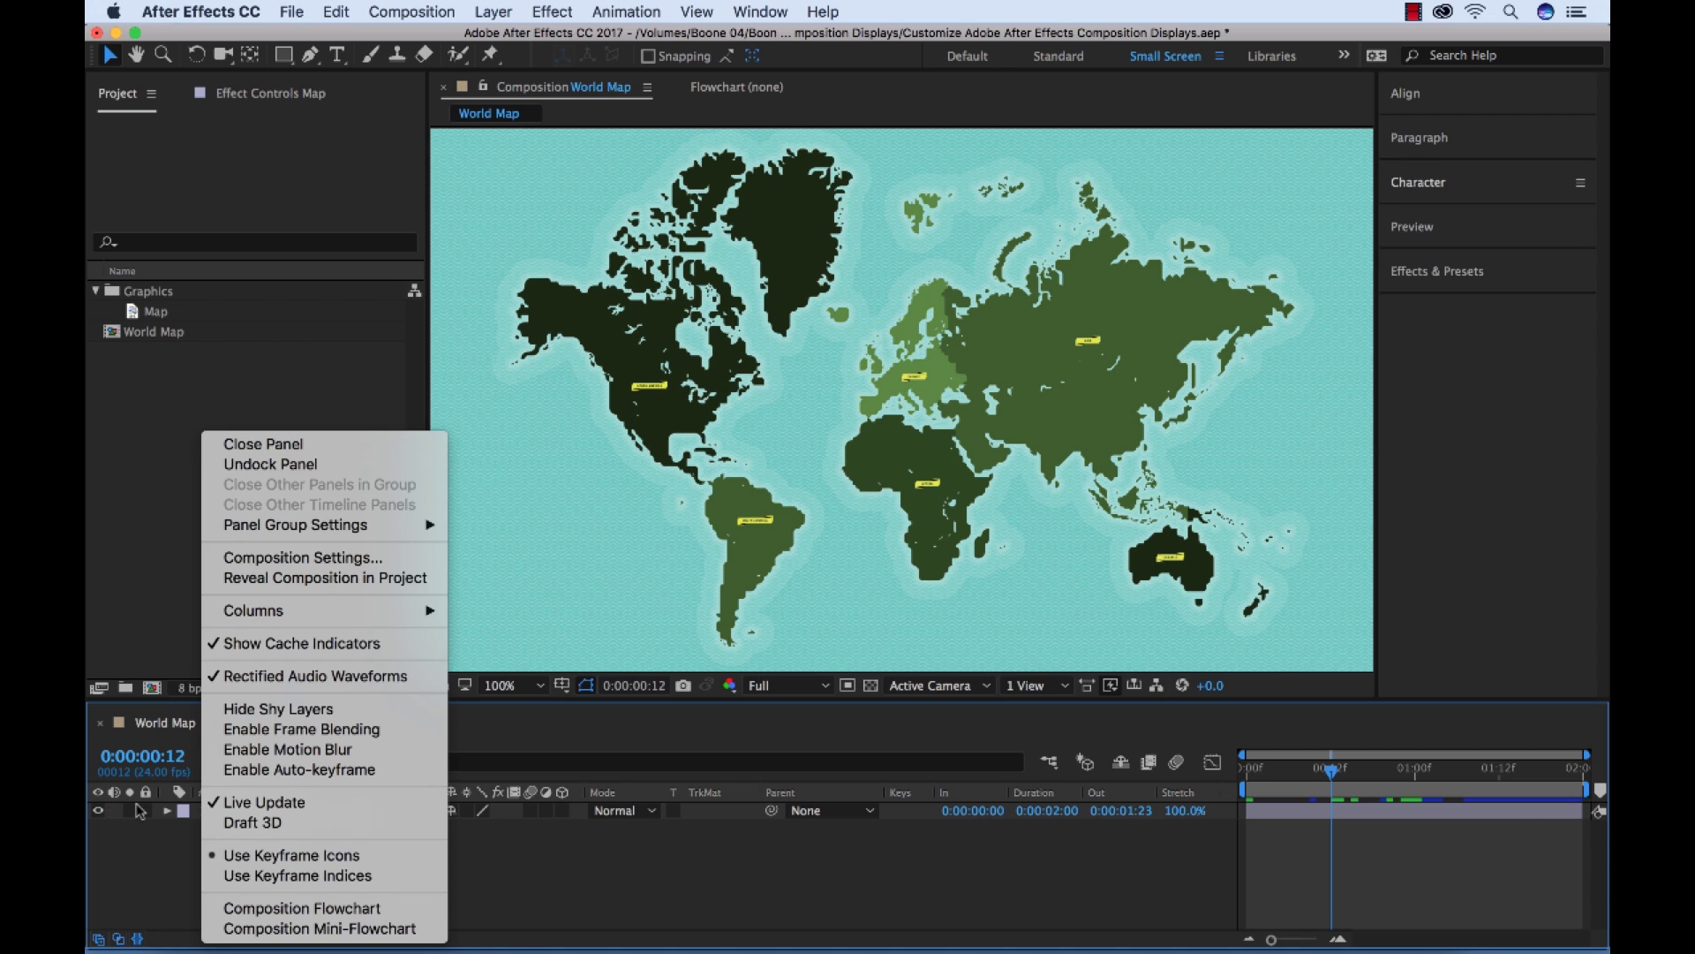
{"action": "mouse_move", "coordinate": [404, 611]}
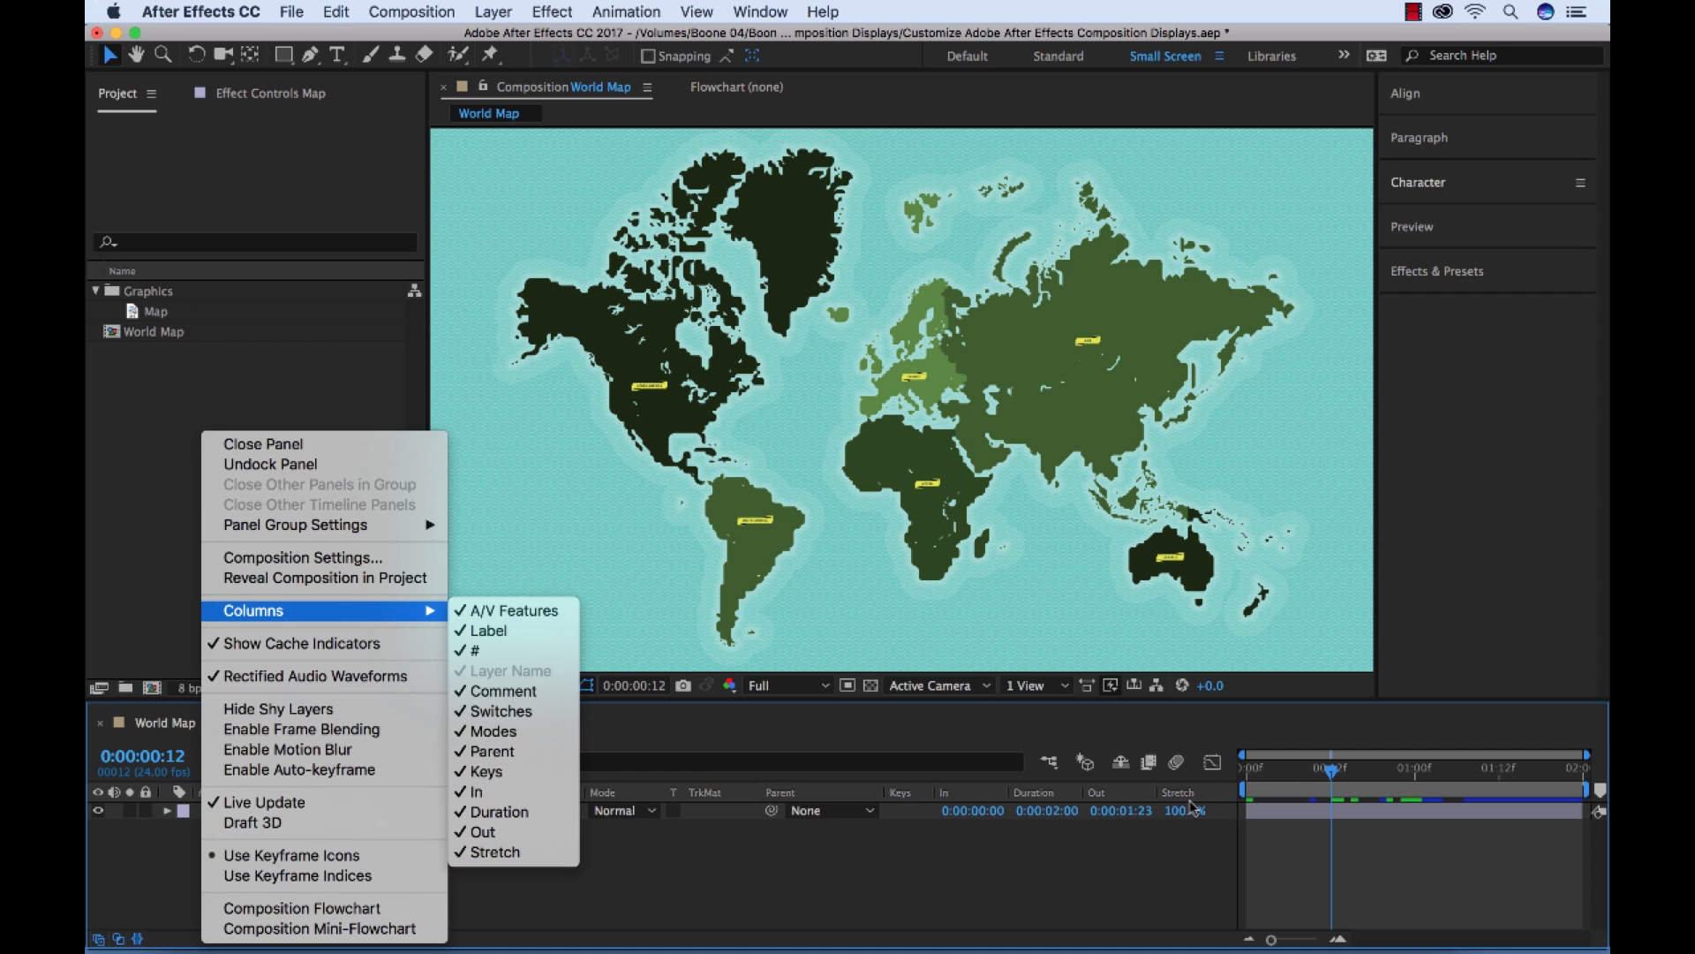
{"action": "left_click", "coordinate": [506, 853]}
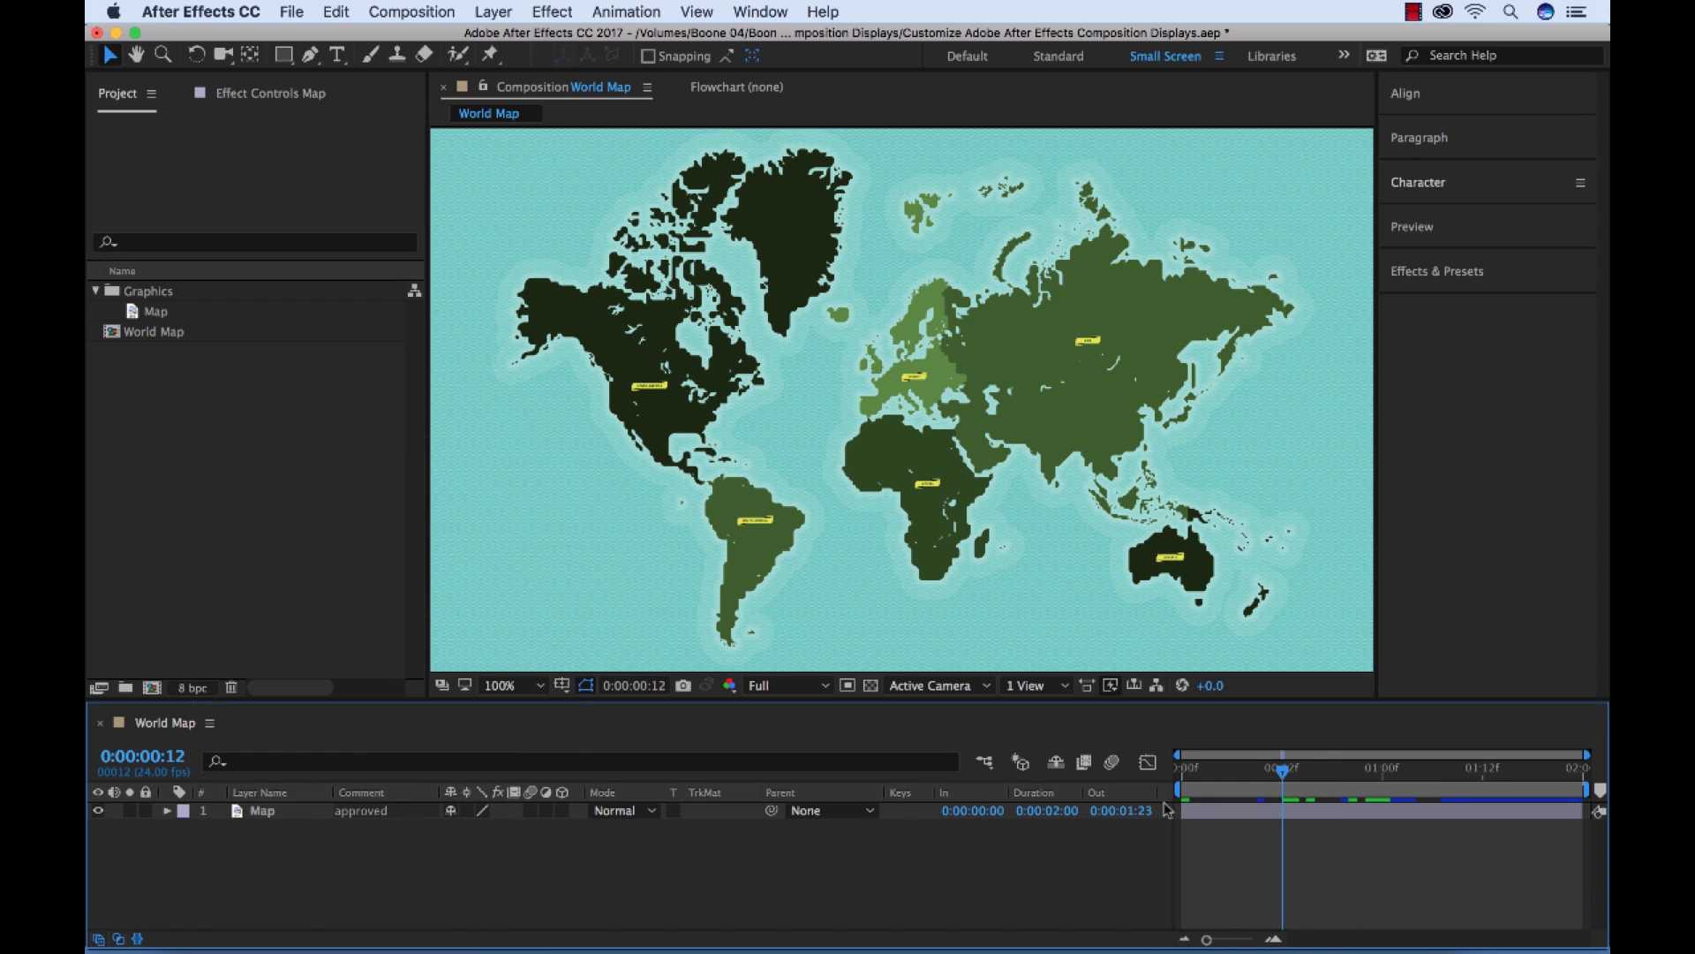
{"action": "left_click", "coordinate": [210, 723]}
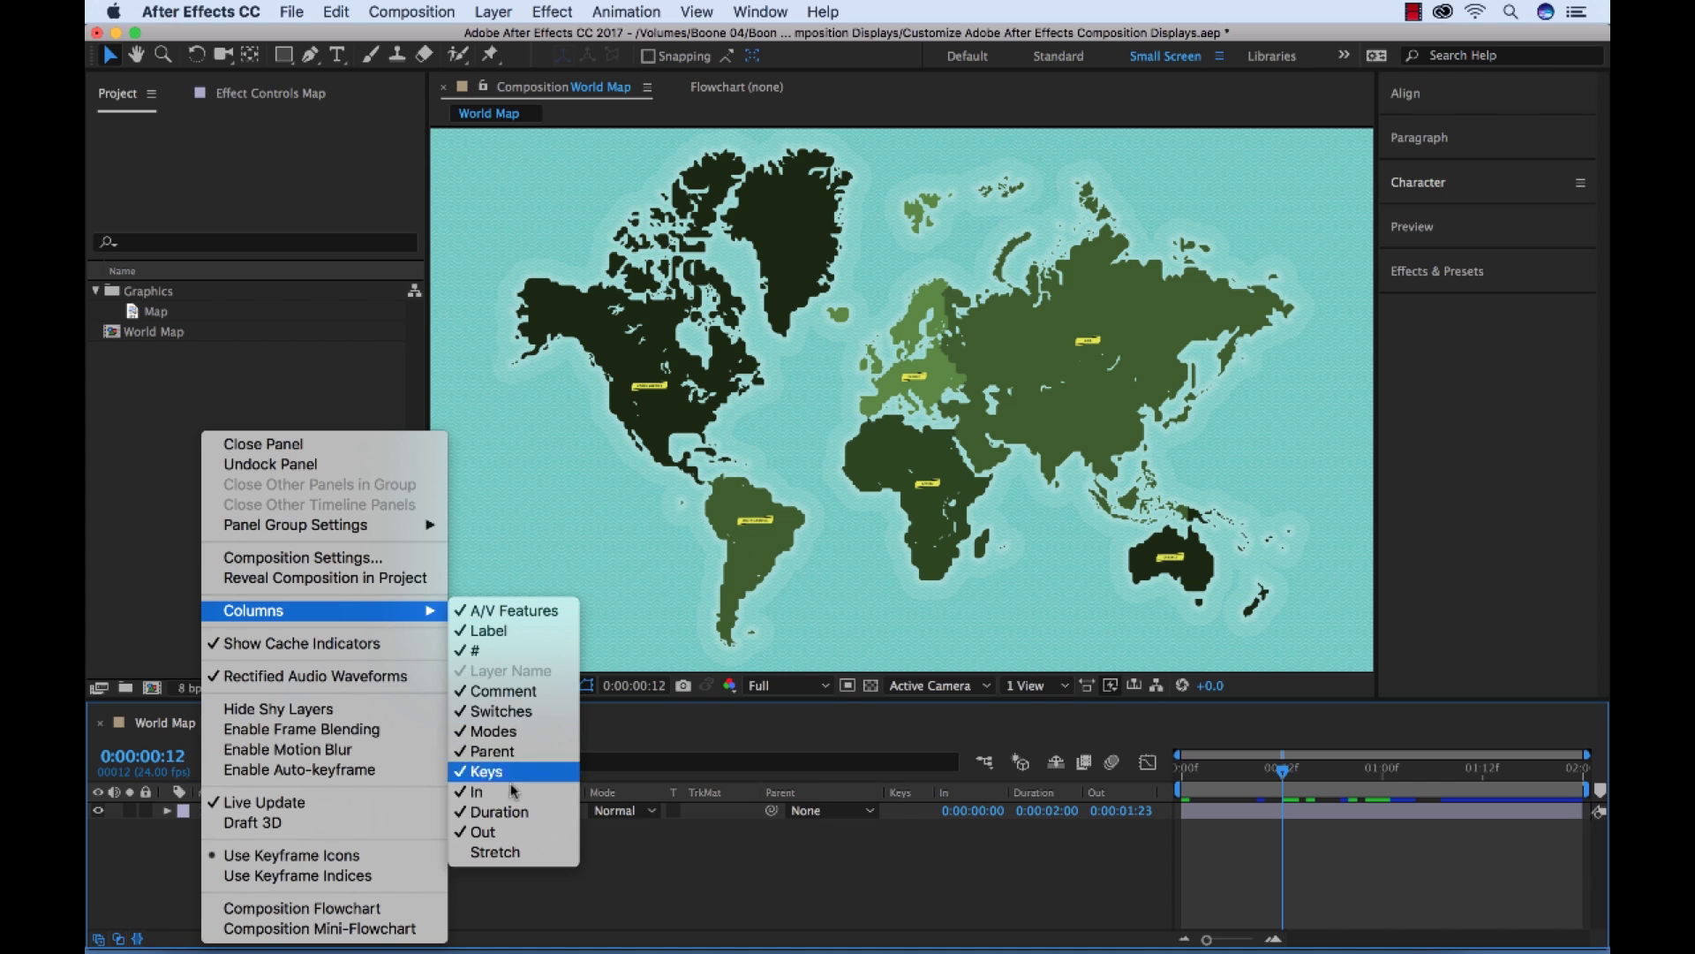
{"action": "left_click", "coordinate": [496, 833]}
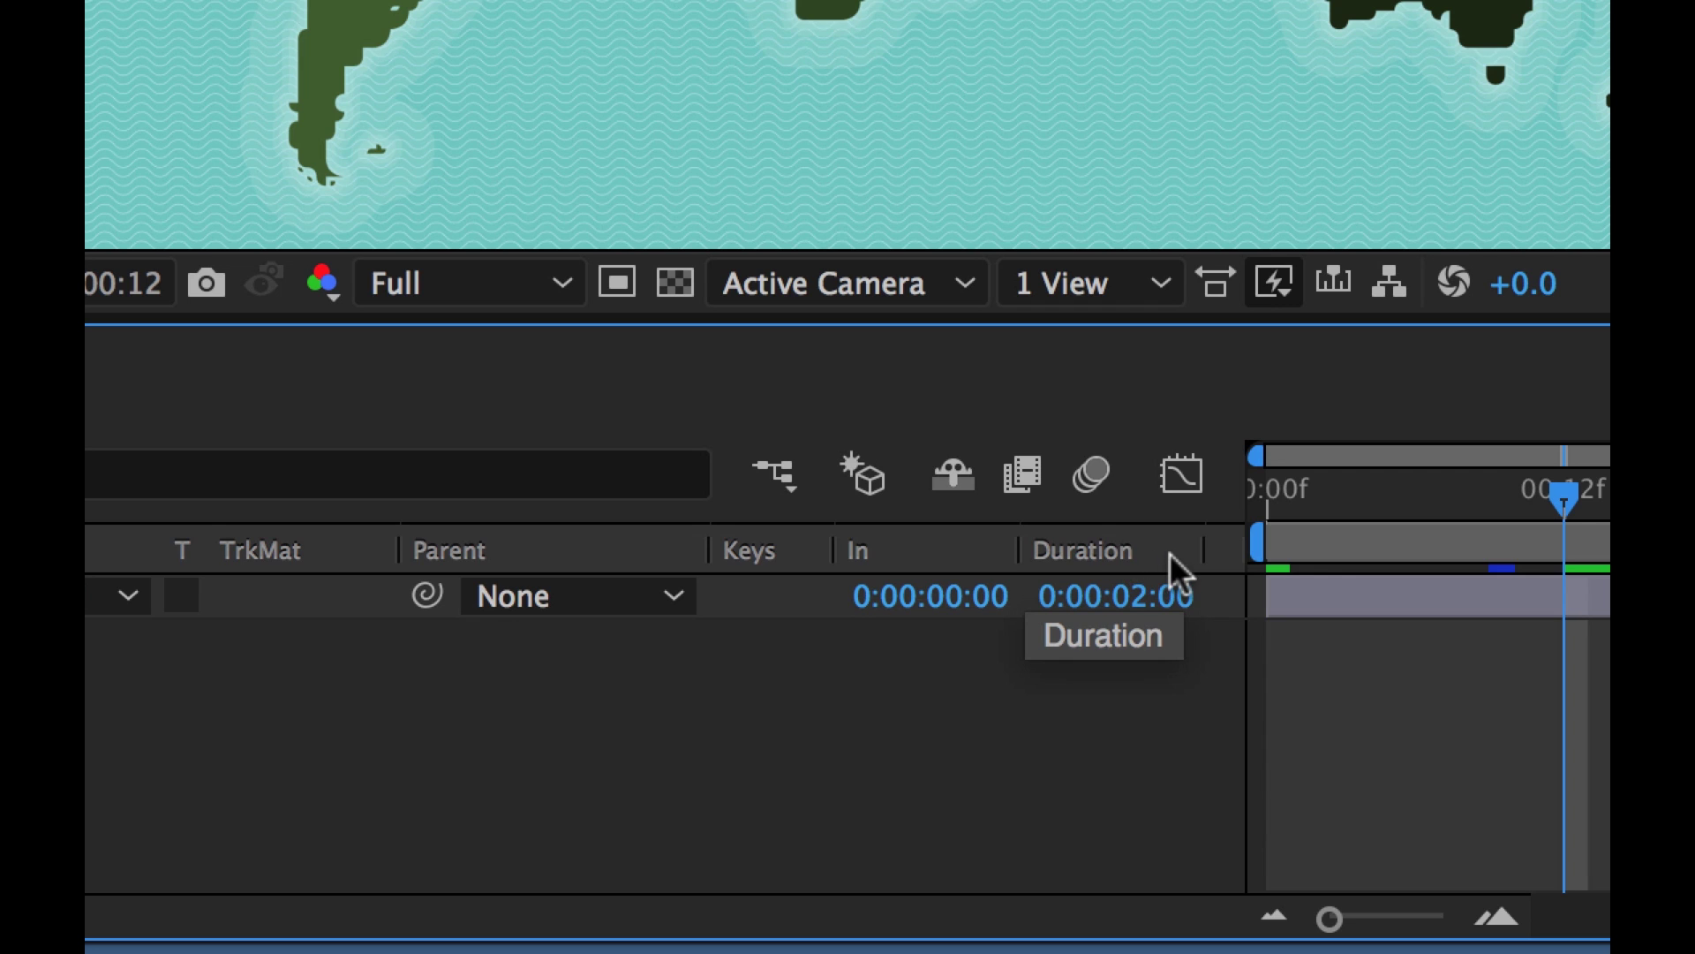
Hide the Duration and In columns in the World Map timeline
{"action": "right_click", "coordinate": [1169, 549]}
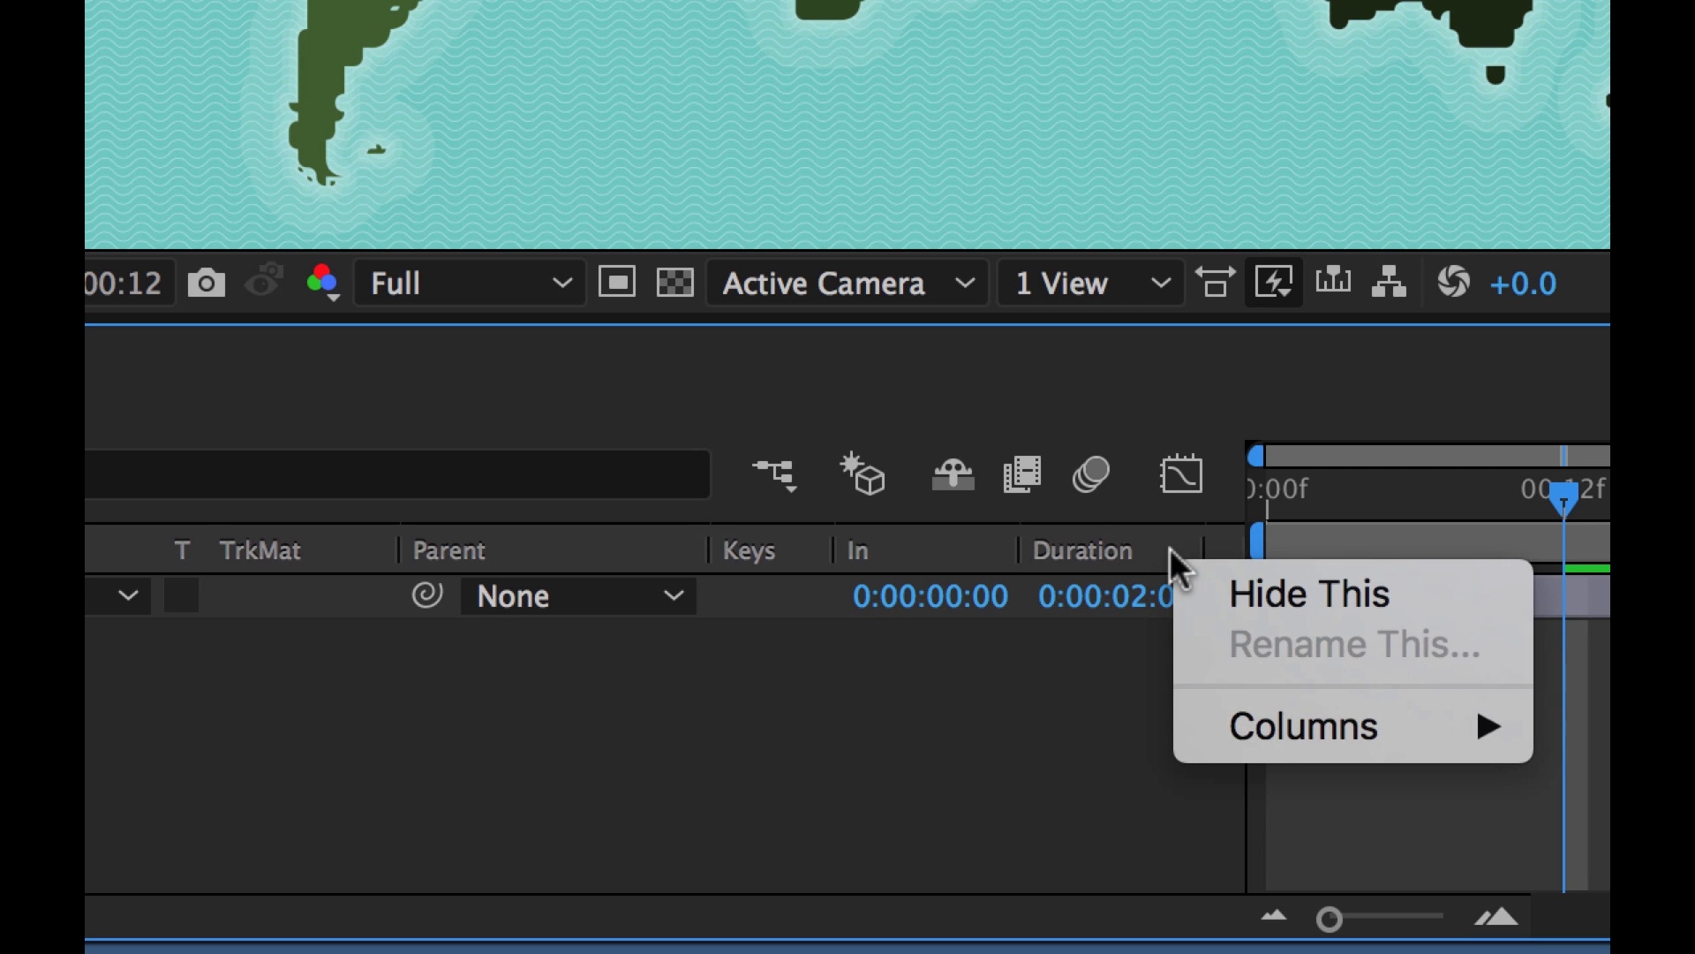
{"action": "left_click", "coordinate": [1316, 593]}
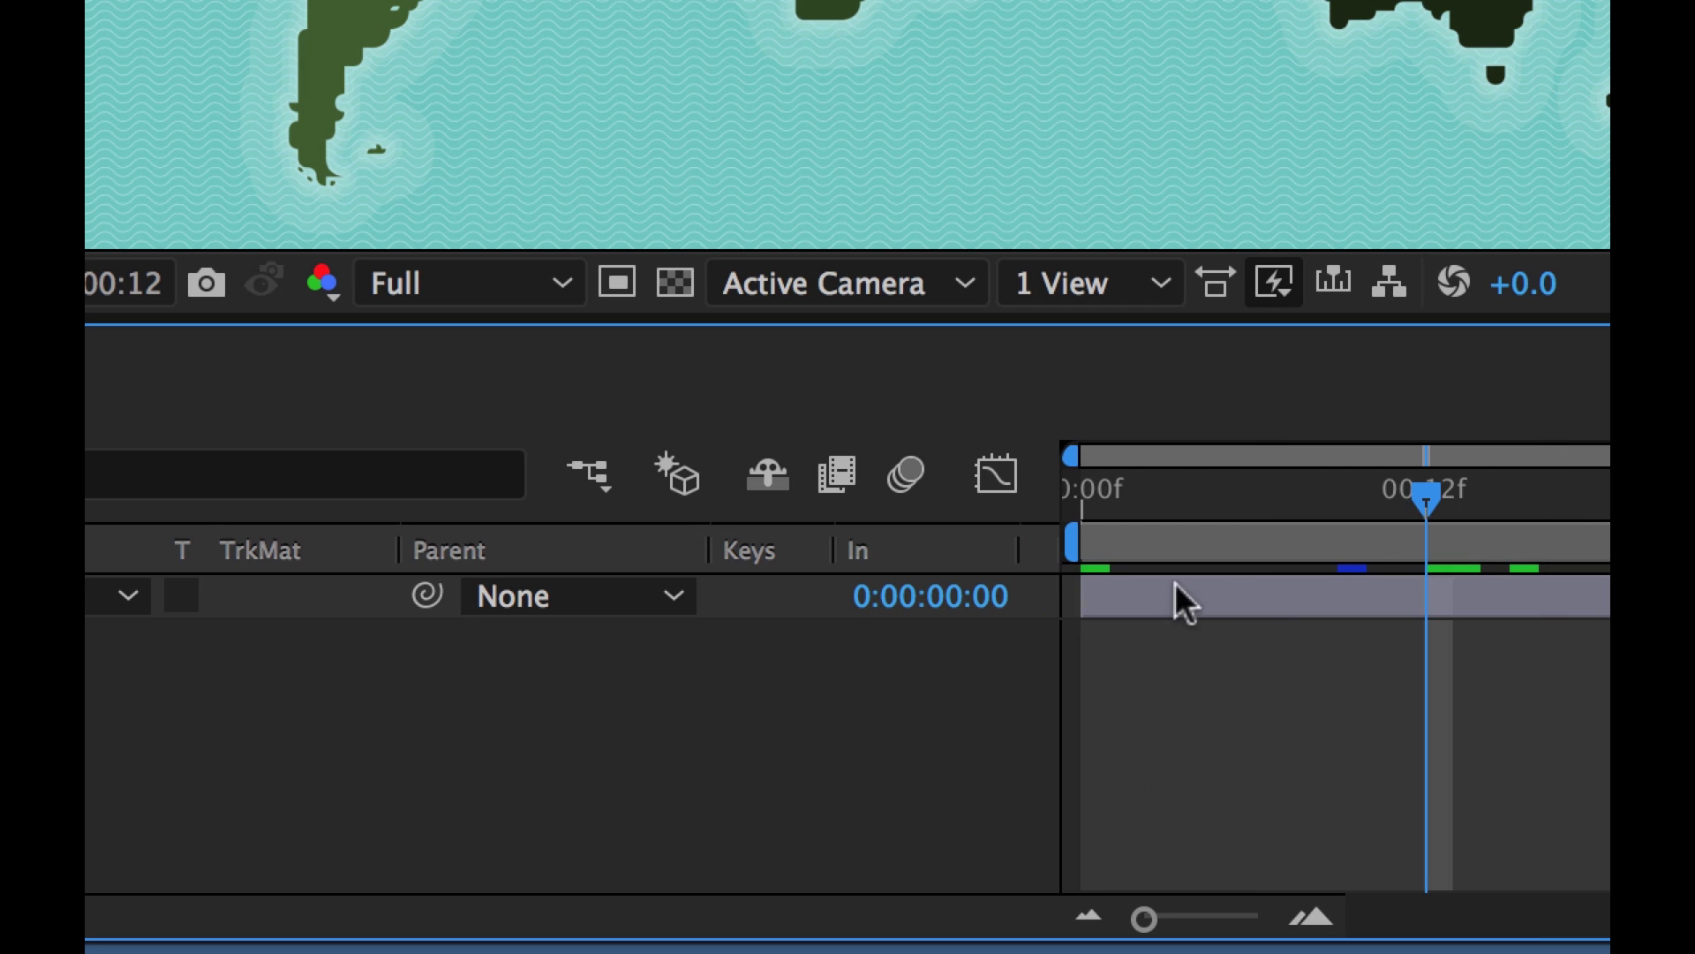
{"action": "right_click", "coordinate": [920, 545]}
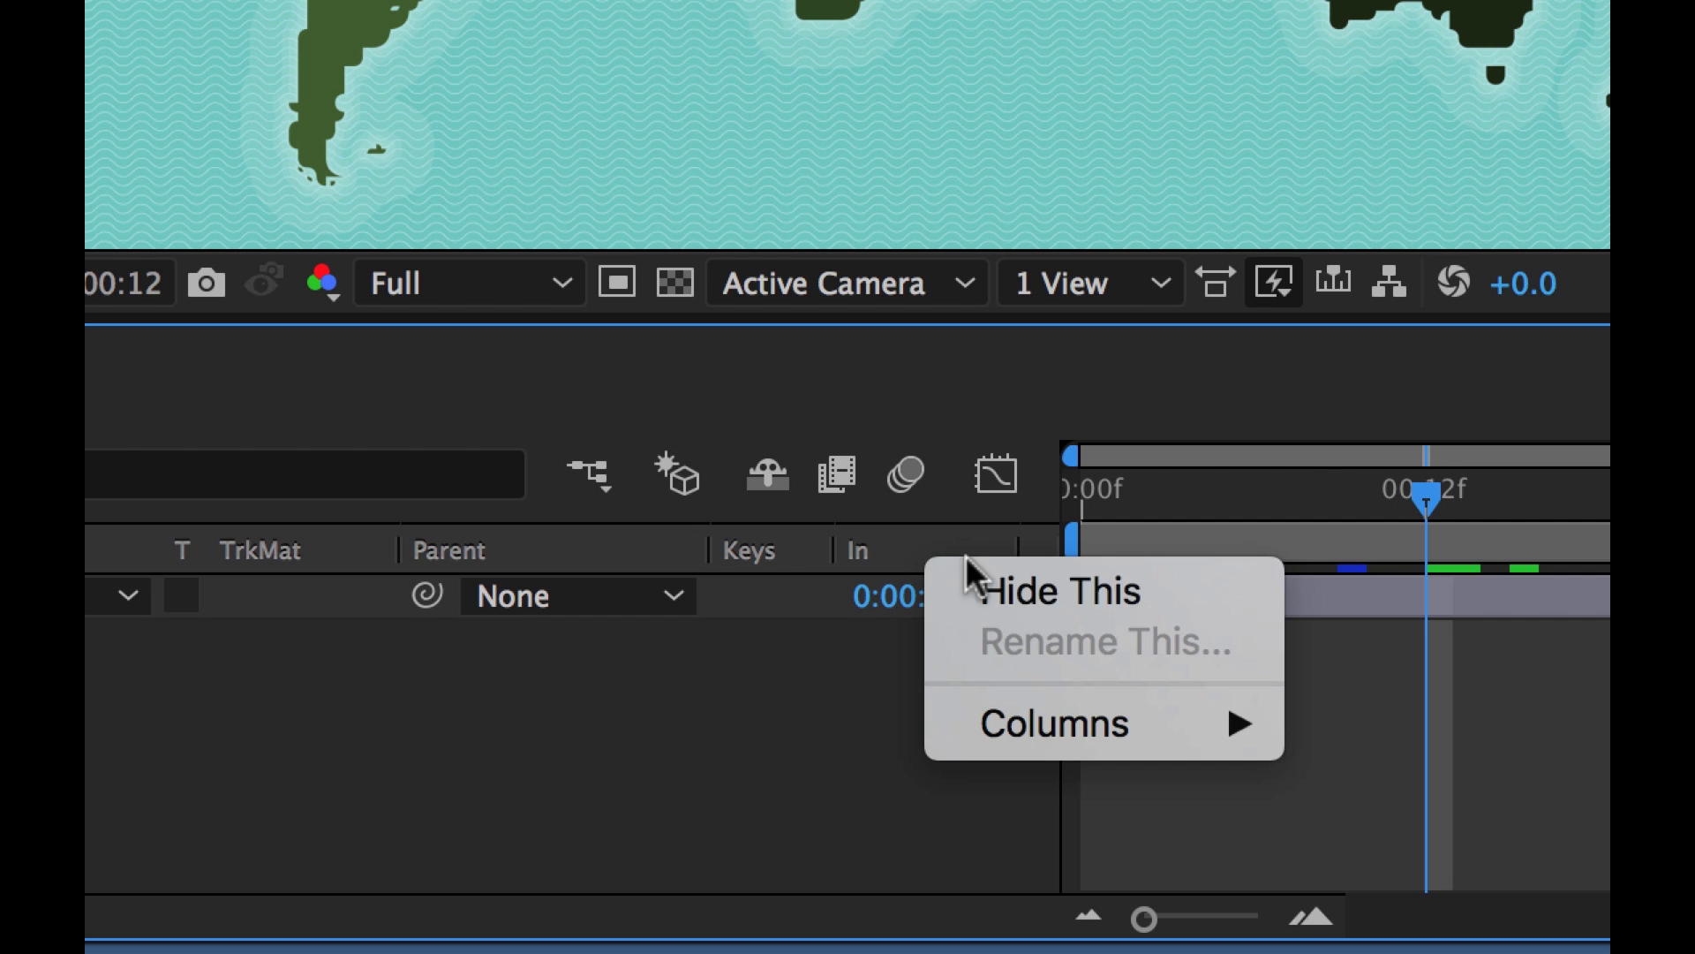
{"action": "left_click", "coordinate": [1014, 581]}
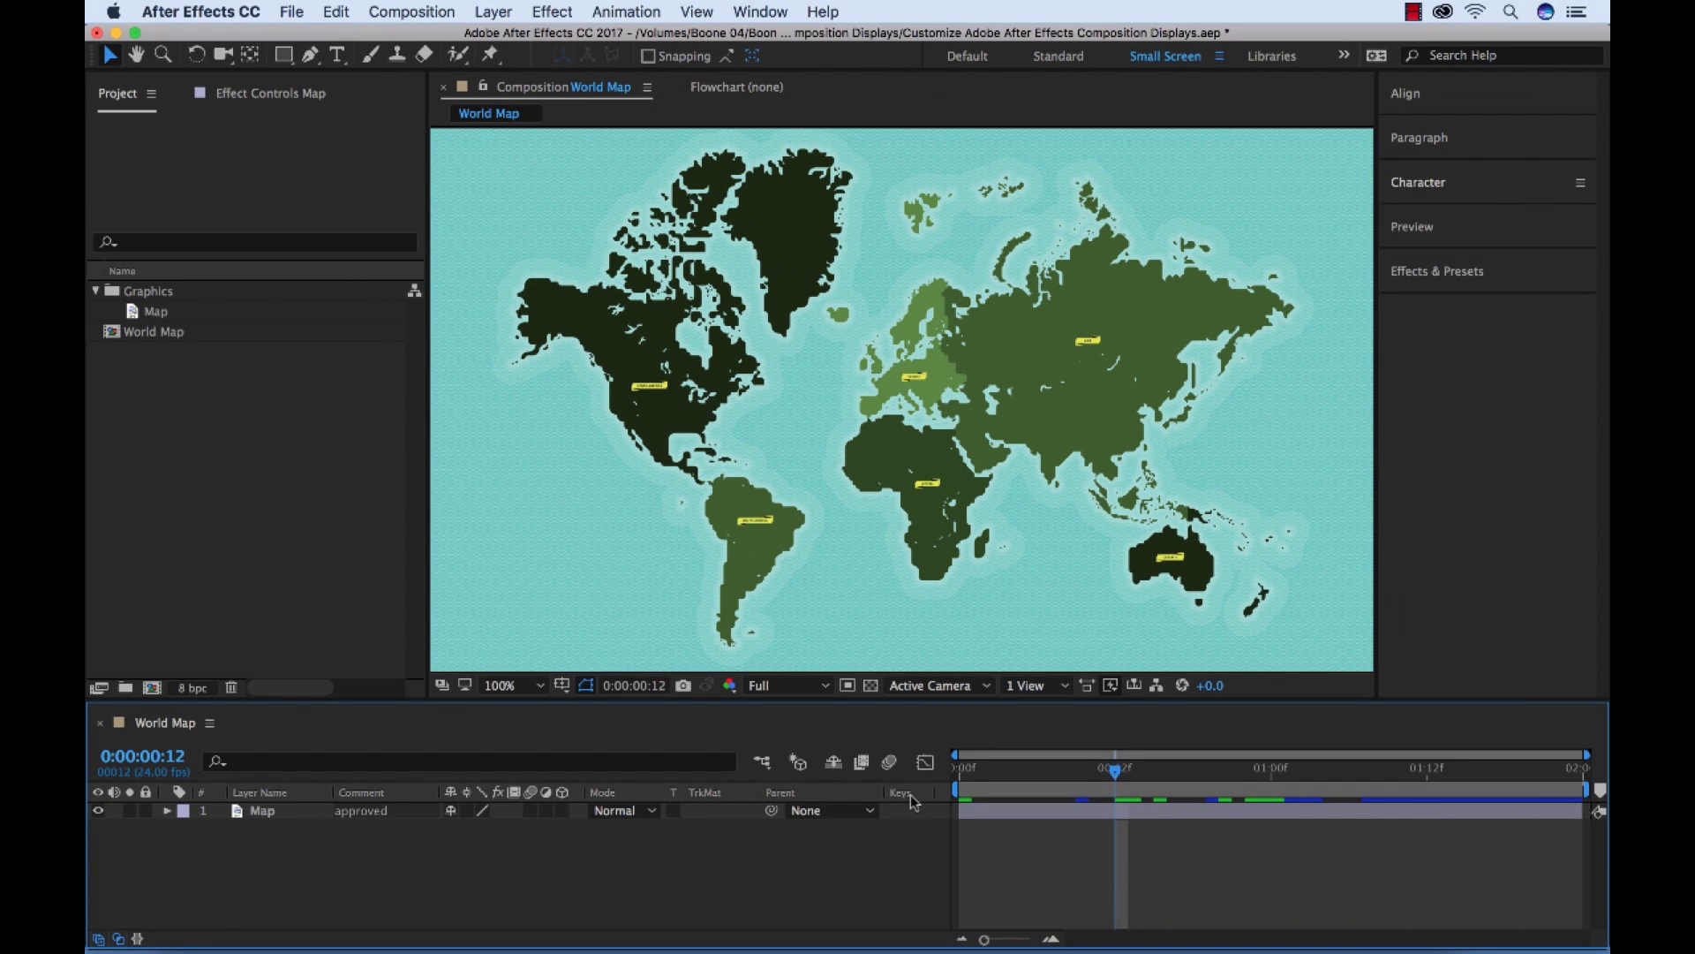
Hide the Parent, Modes and Switches columns in the timeline
{"action": "right_click", "coordinate": [789, 799]}
{"action": "left_click", "coordinate": [825, 807]}
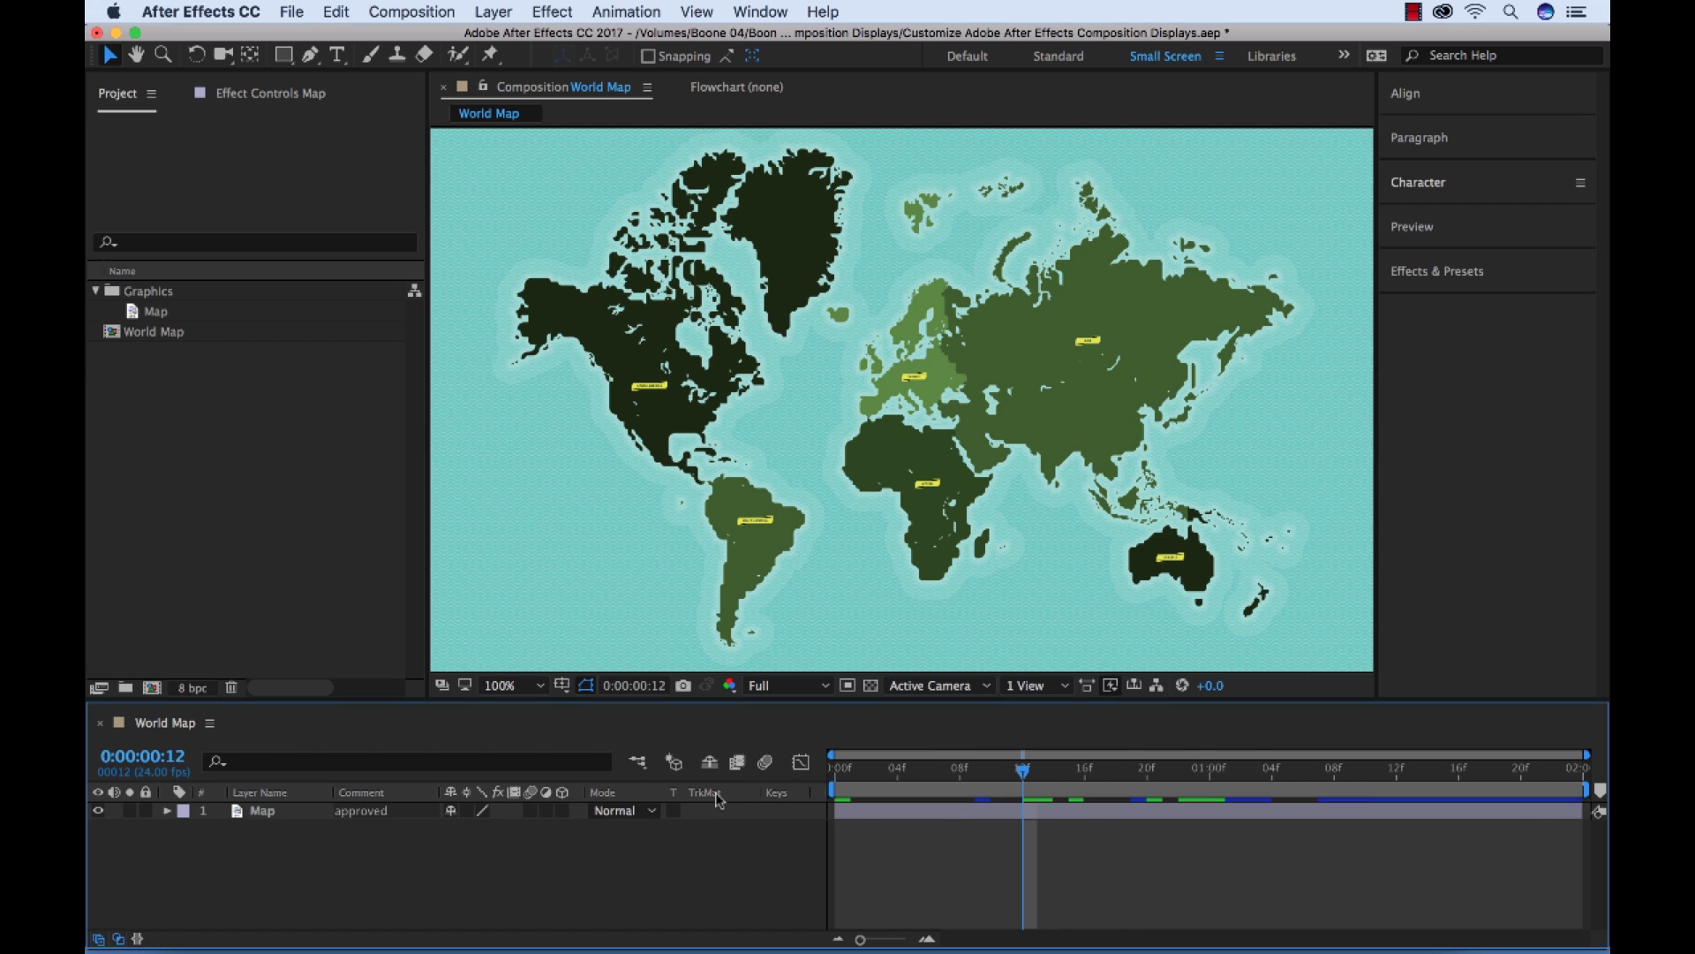
{"action": "right_click", "coordinate": [718, 800]}
{"action": "left_click", "coordinate": [751, 806]}
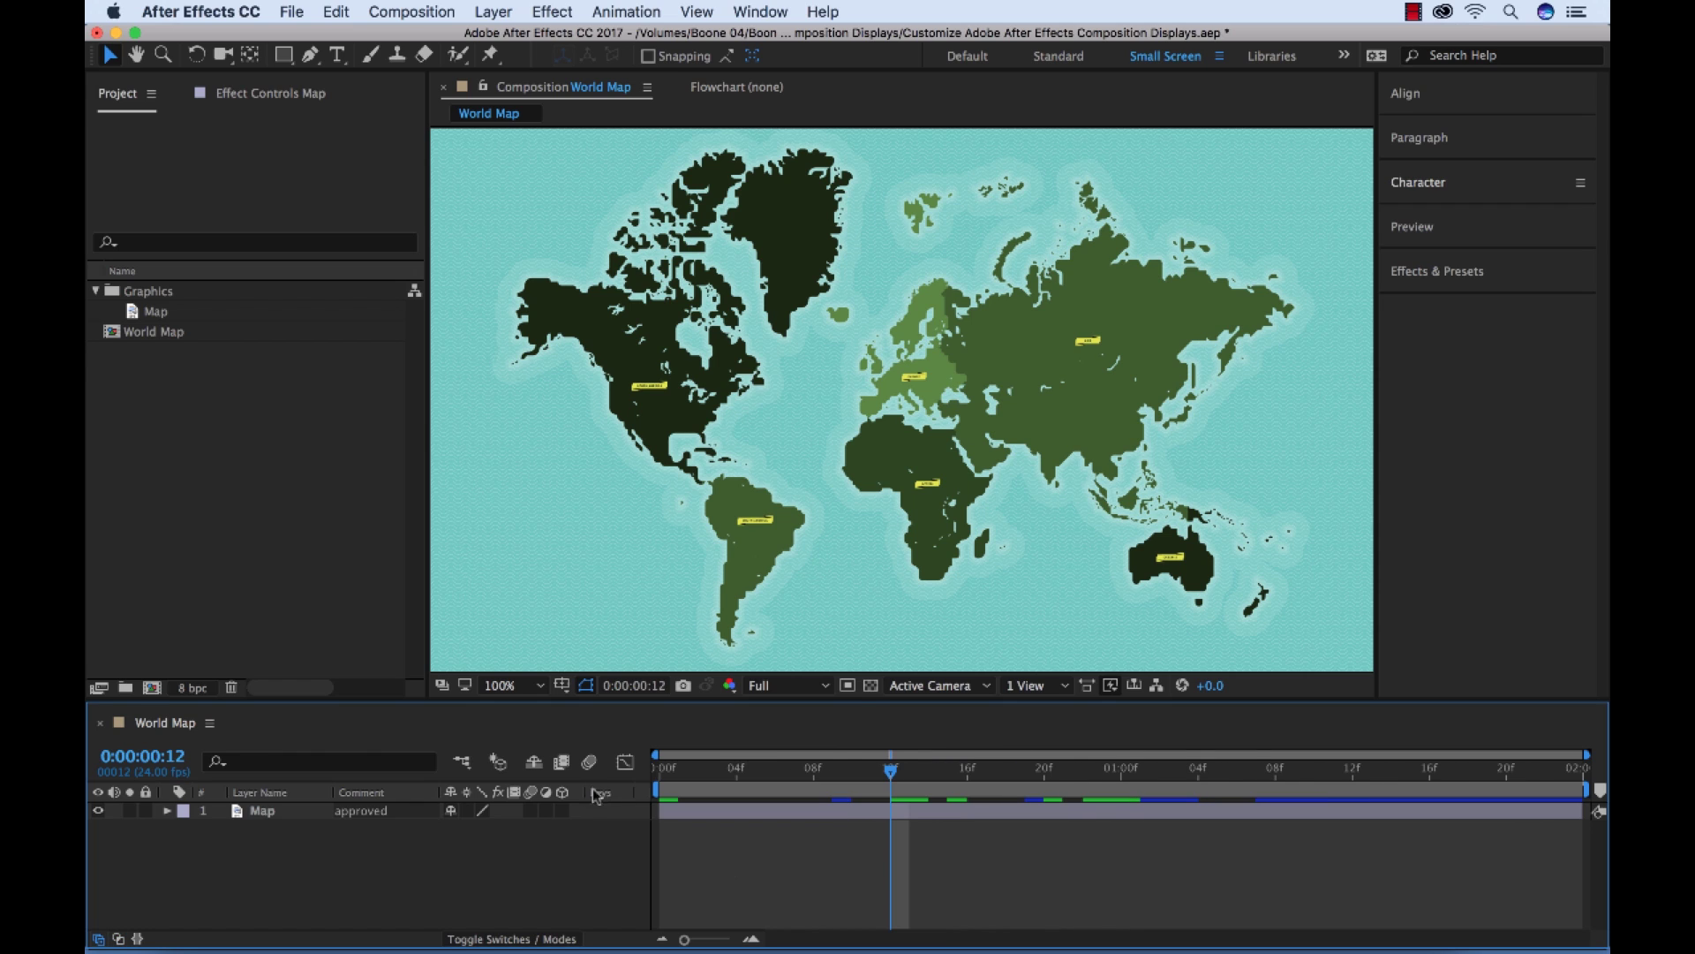
{"action": "right_click", "coordinate": [512, 794]}
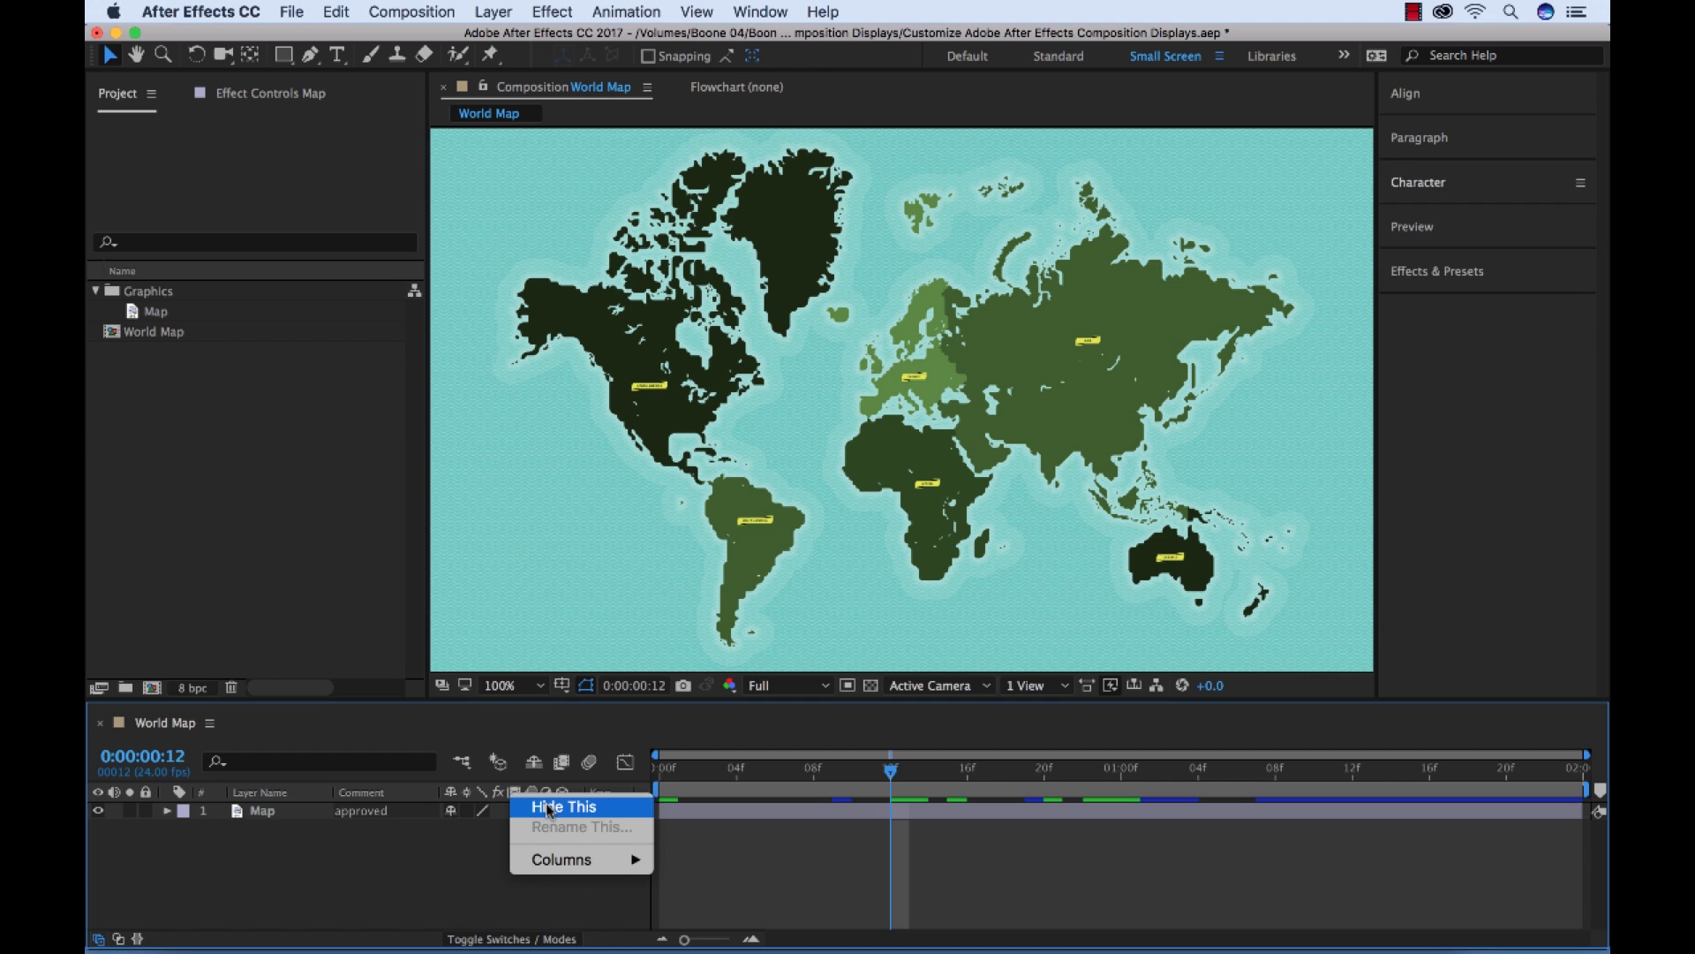
{"action": "left_click", "coordinate": [549, 807]}
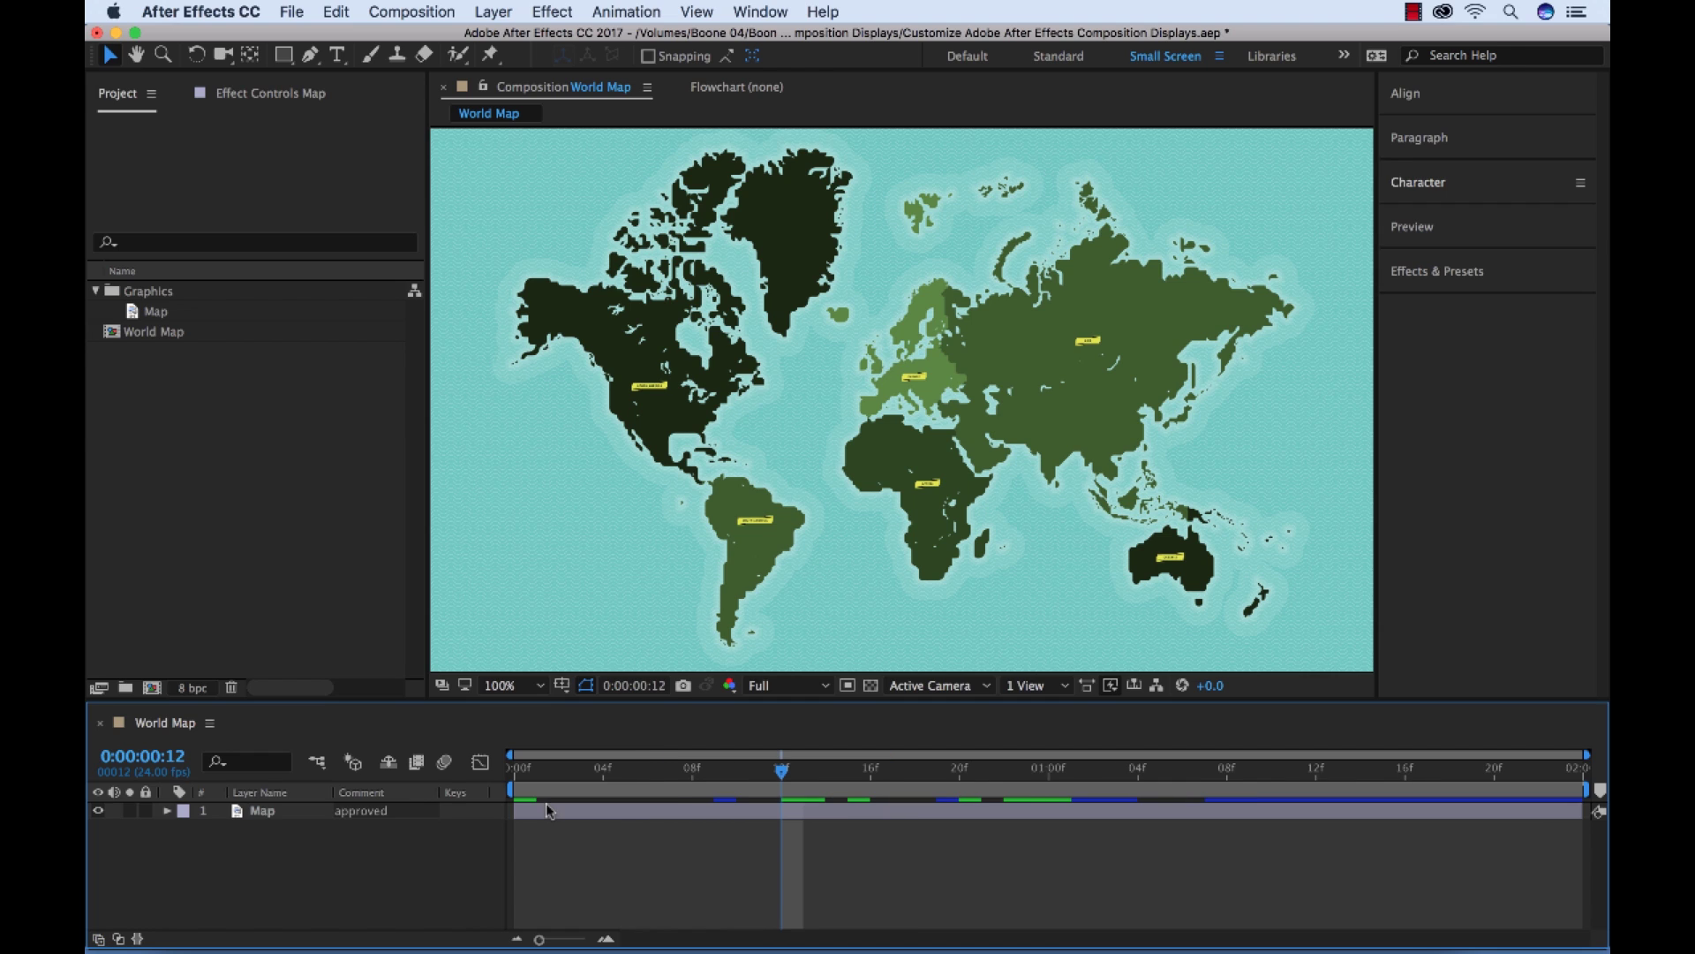
Hide the Comment and A/V Features columns in the timeline
{"action": "right_click", "coordinate": [361, 795]}
{"action": "left_click", "coordinate": [364, 806]}
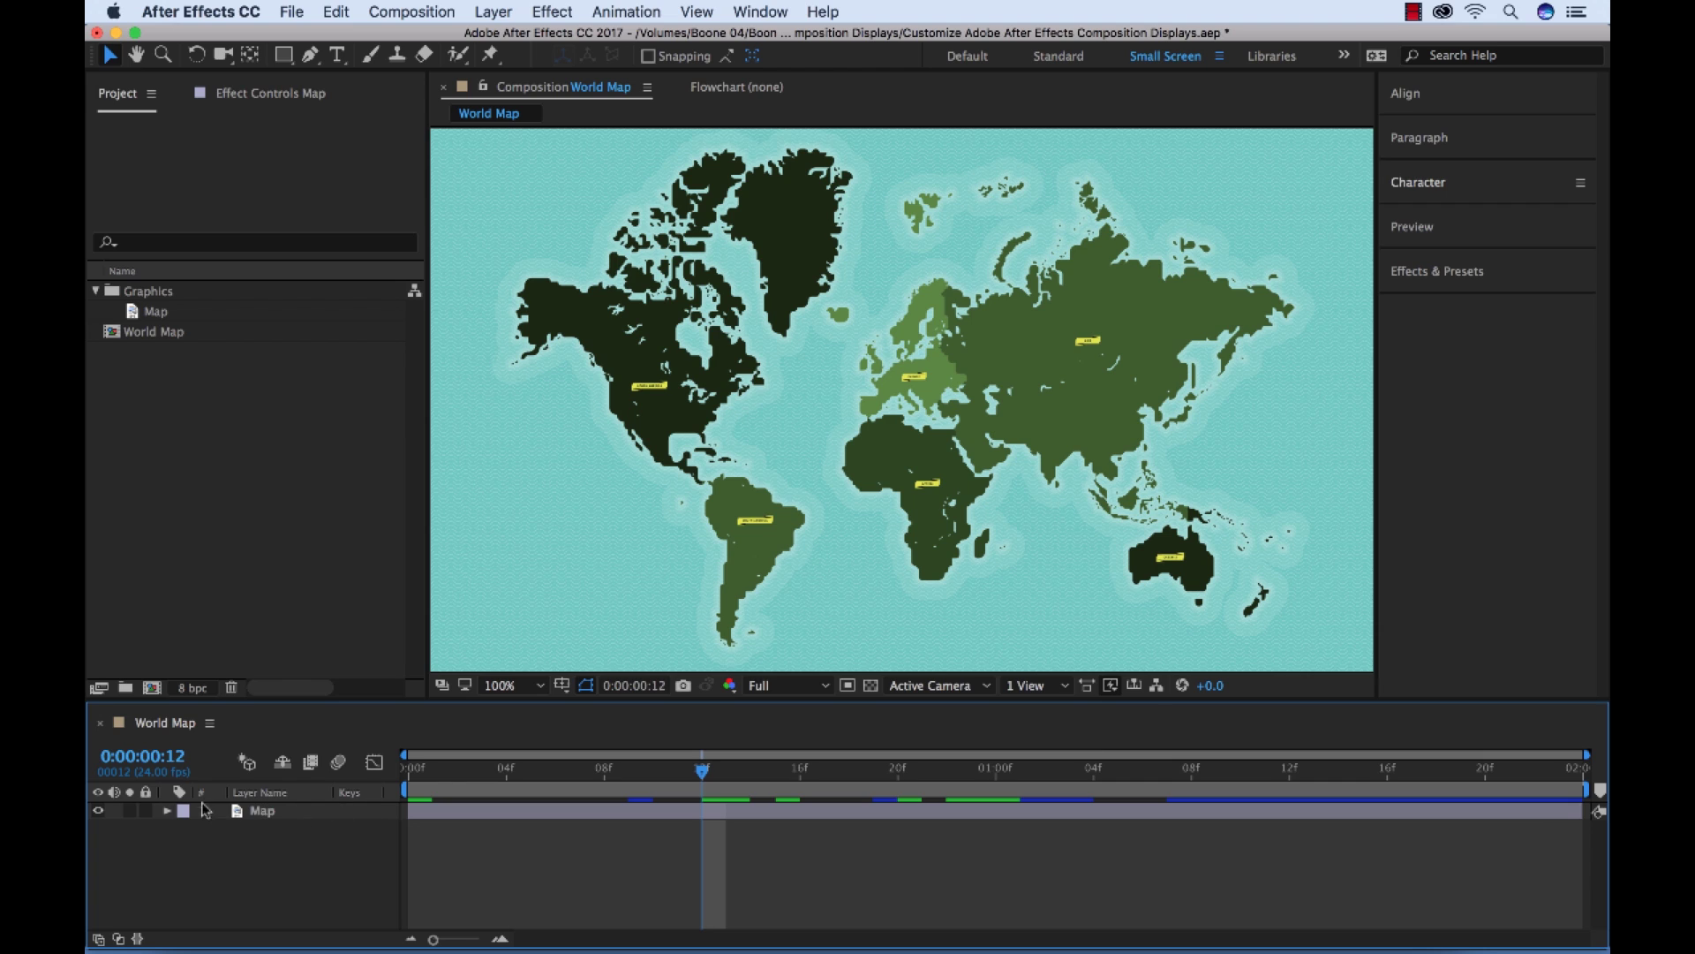
{"action": "right_click", "coordinate": [126, 794]}
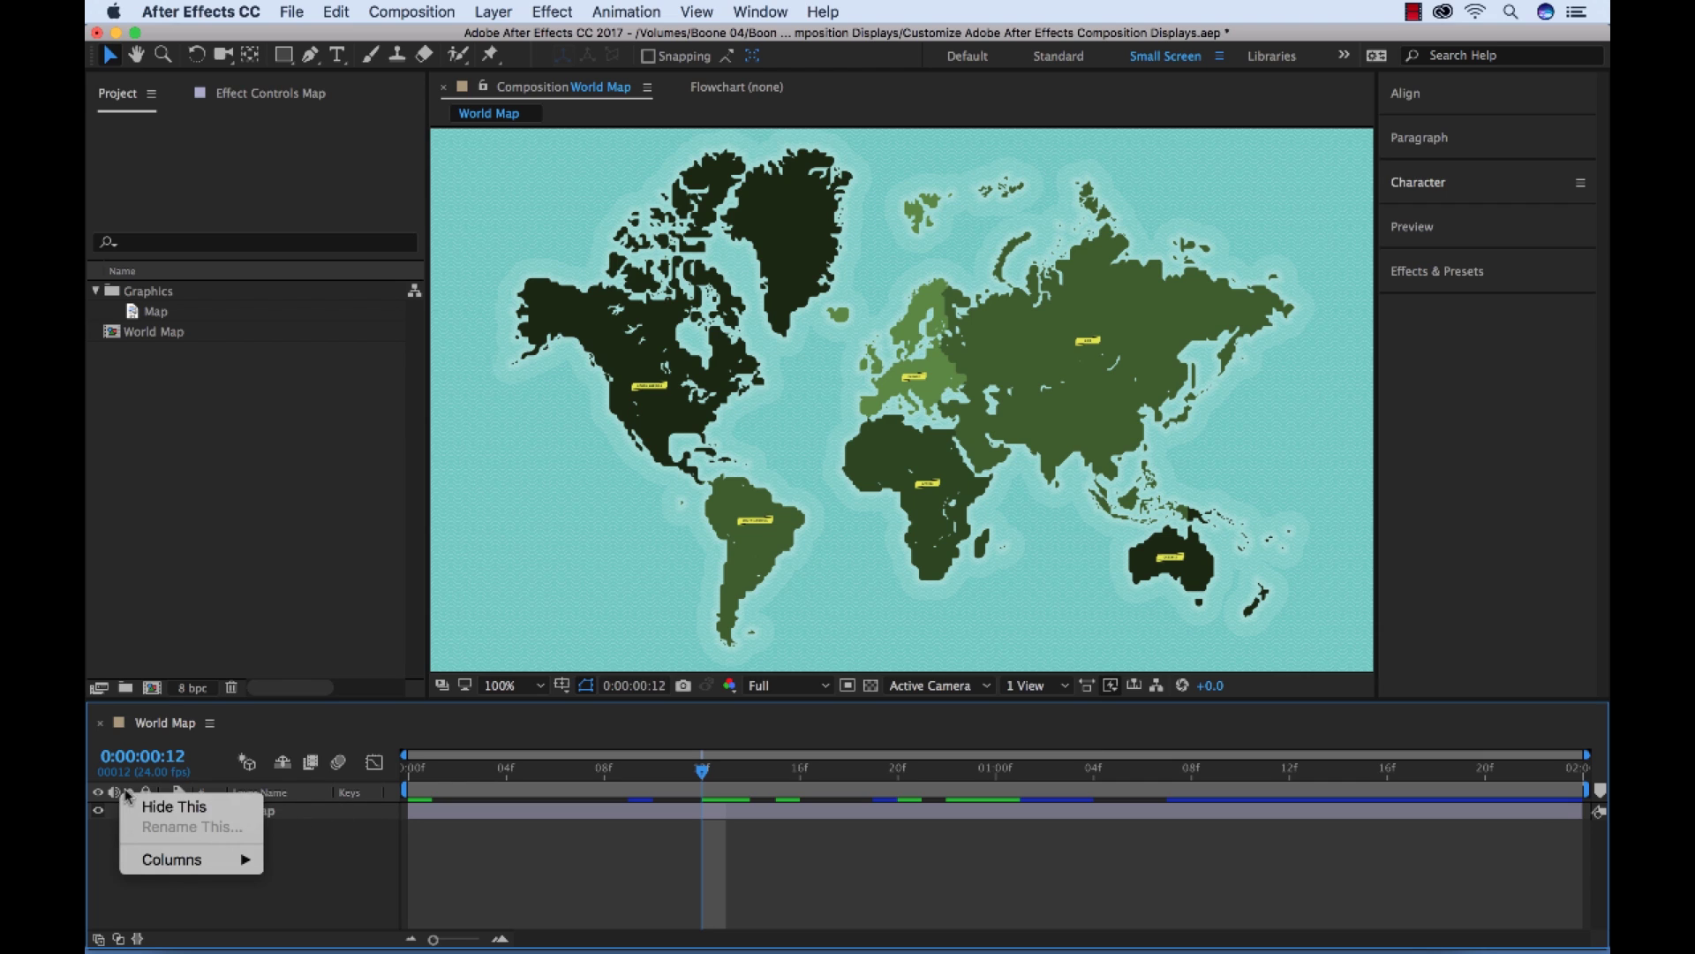
{"action": "left_click", "coordinate": [148, 806]}
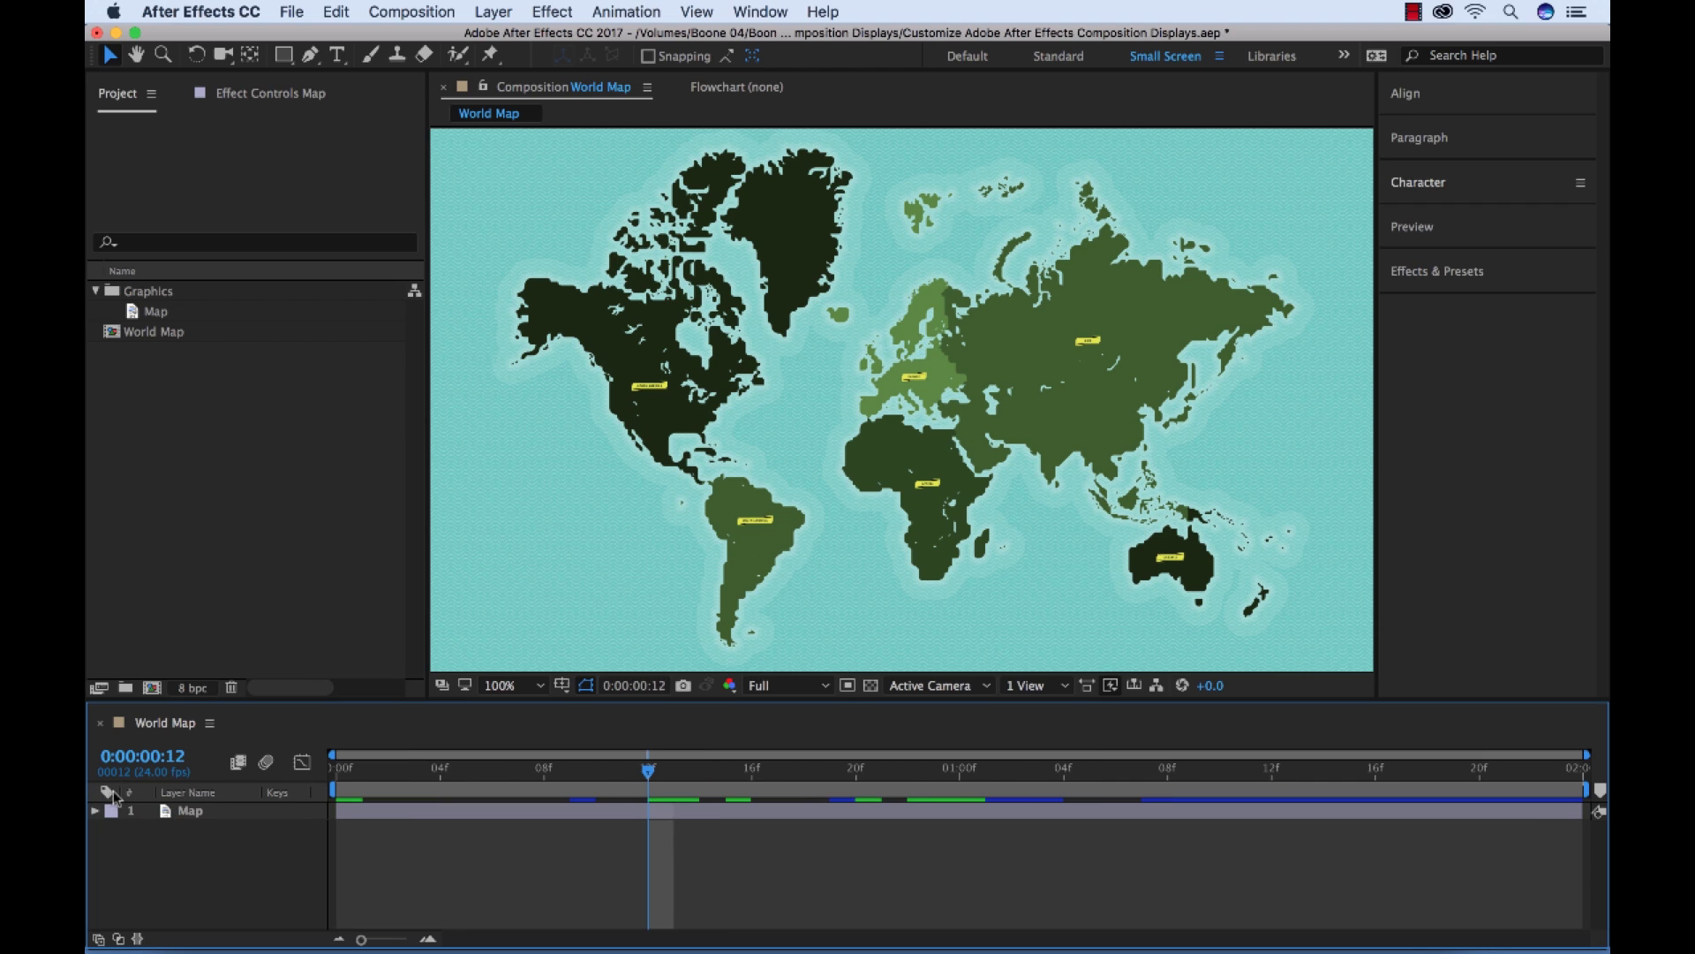
Hide the Label and layer number (#) columns, leaving only Layer Name and Keys
{"action": "right_click", "coordinate": [110, 794]}
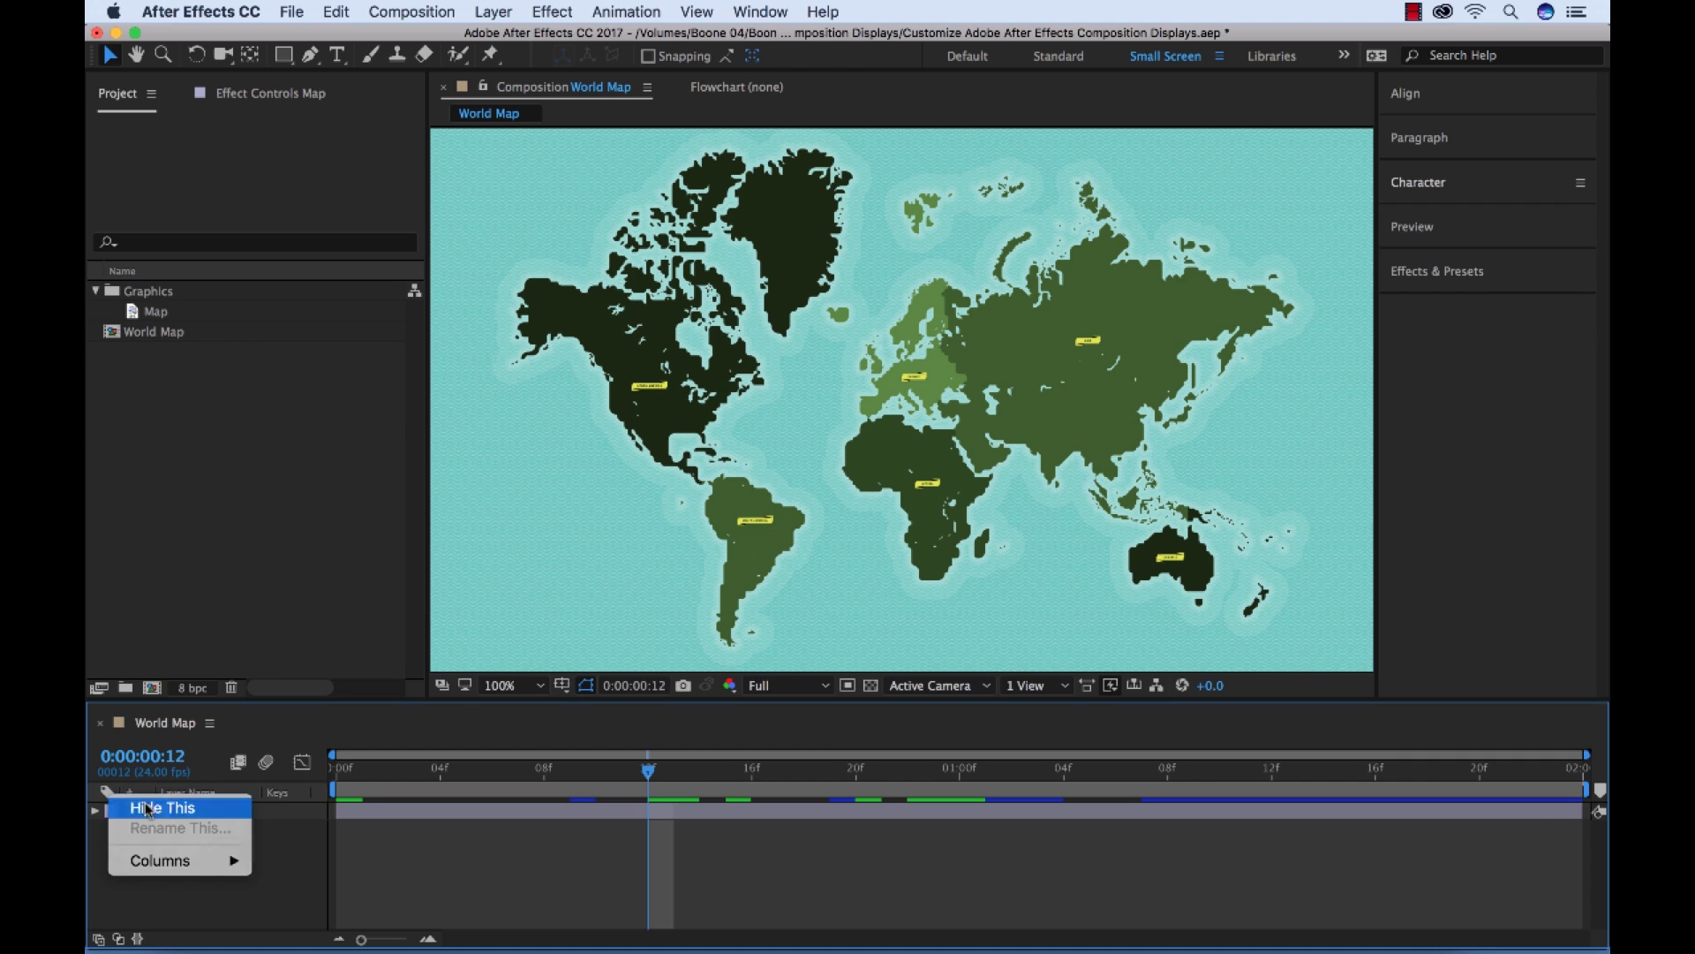
{"action": "left_click", "coordinate": [149, 808]}
{"action": "right_click", "coordinate": [113, 795]}
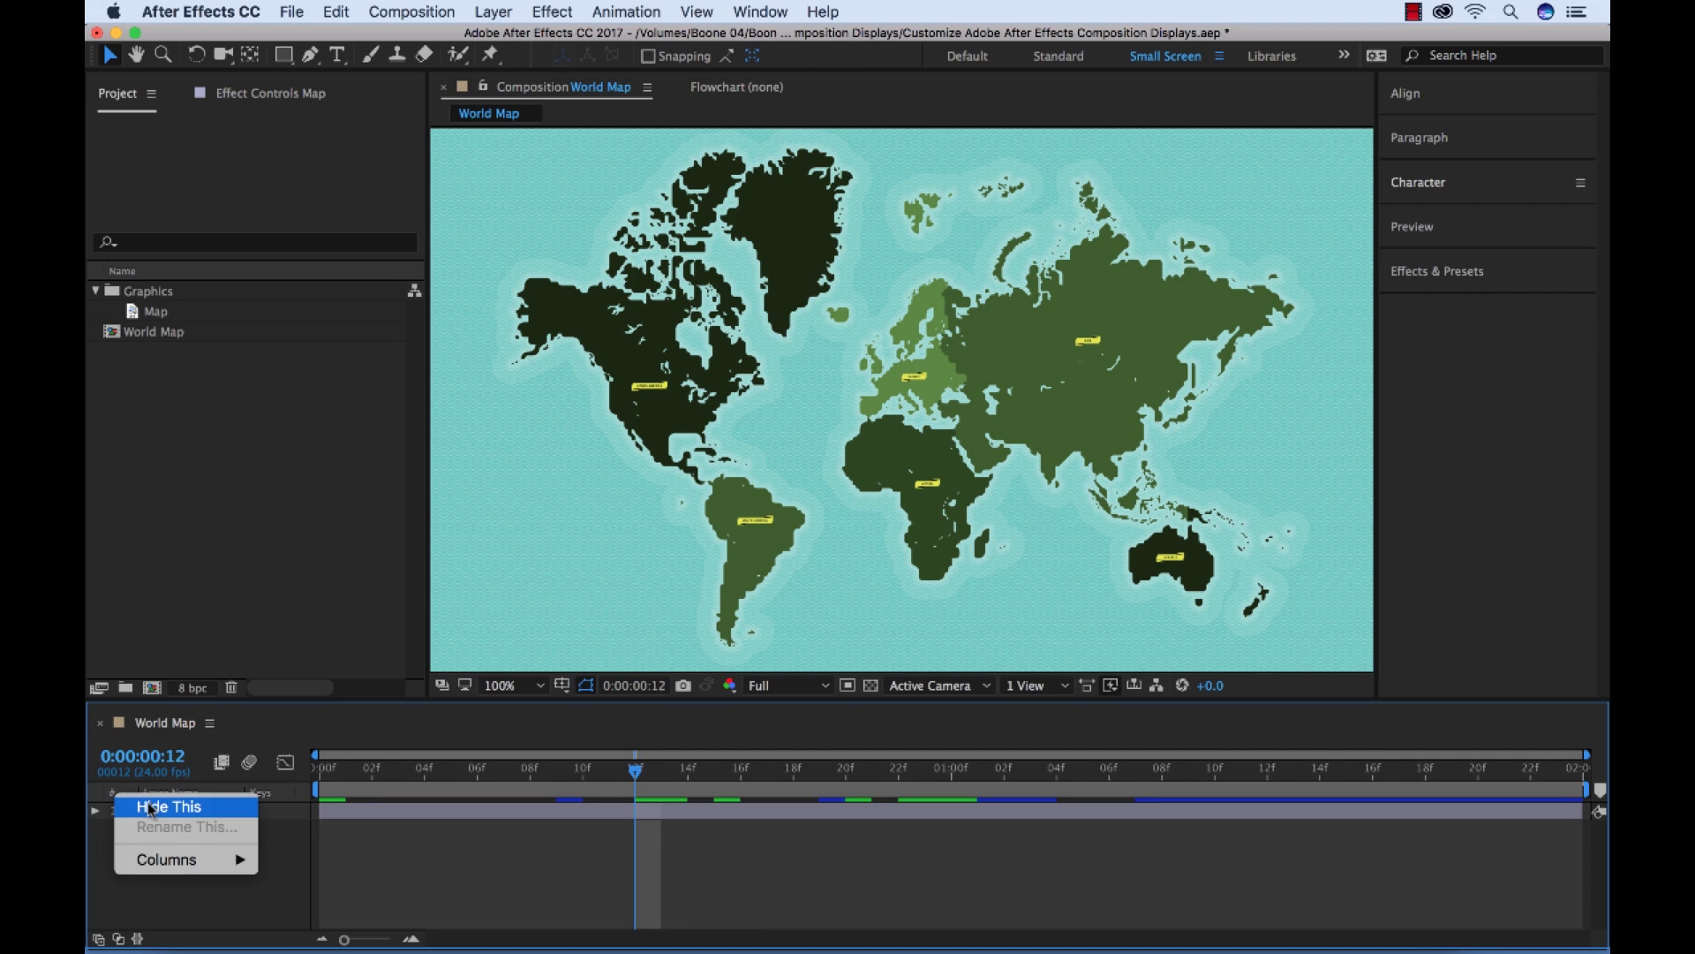
{"action": "left_click", "coordinate": [152, 808]}
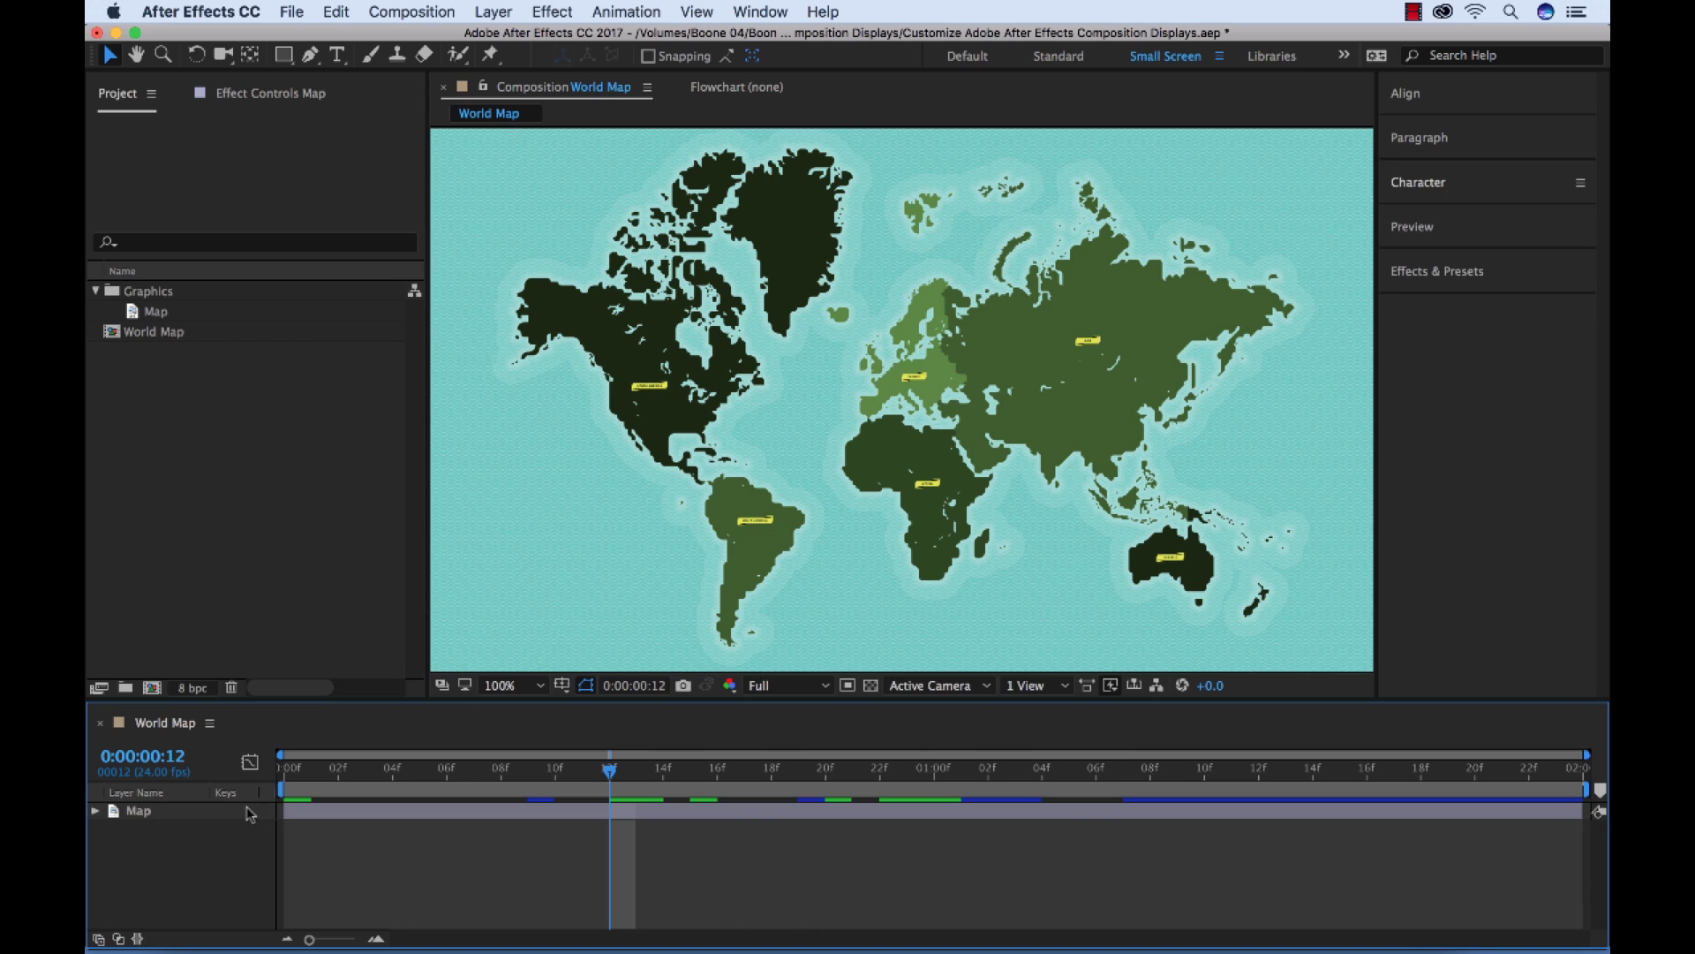
Add Position keyframes to the Map layer at 0:00:00:12 and 0:00:00:17
{"action": "key", "text": "p"}
{"action": "left_click", "coordinate": [146, 829]}
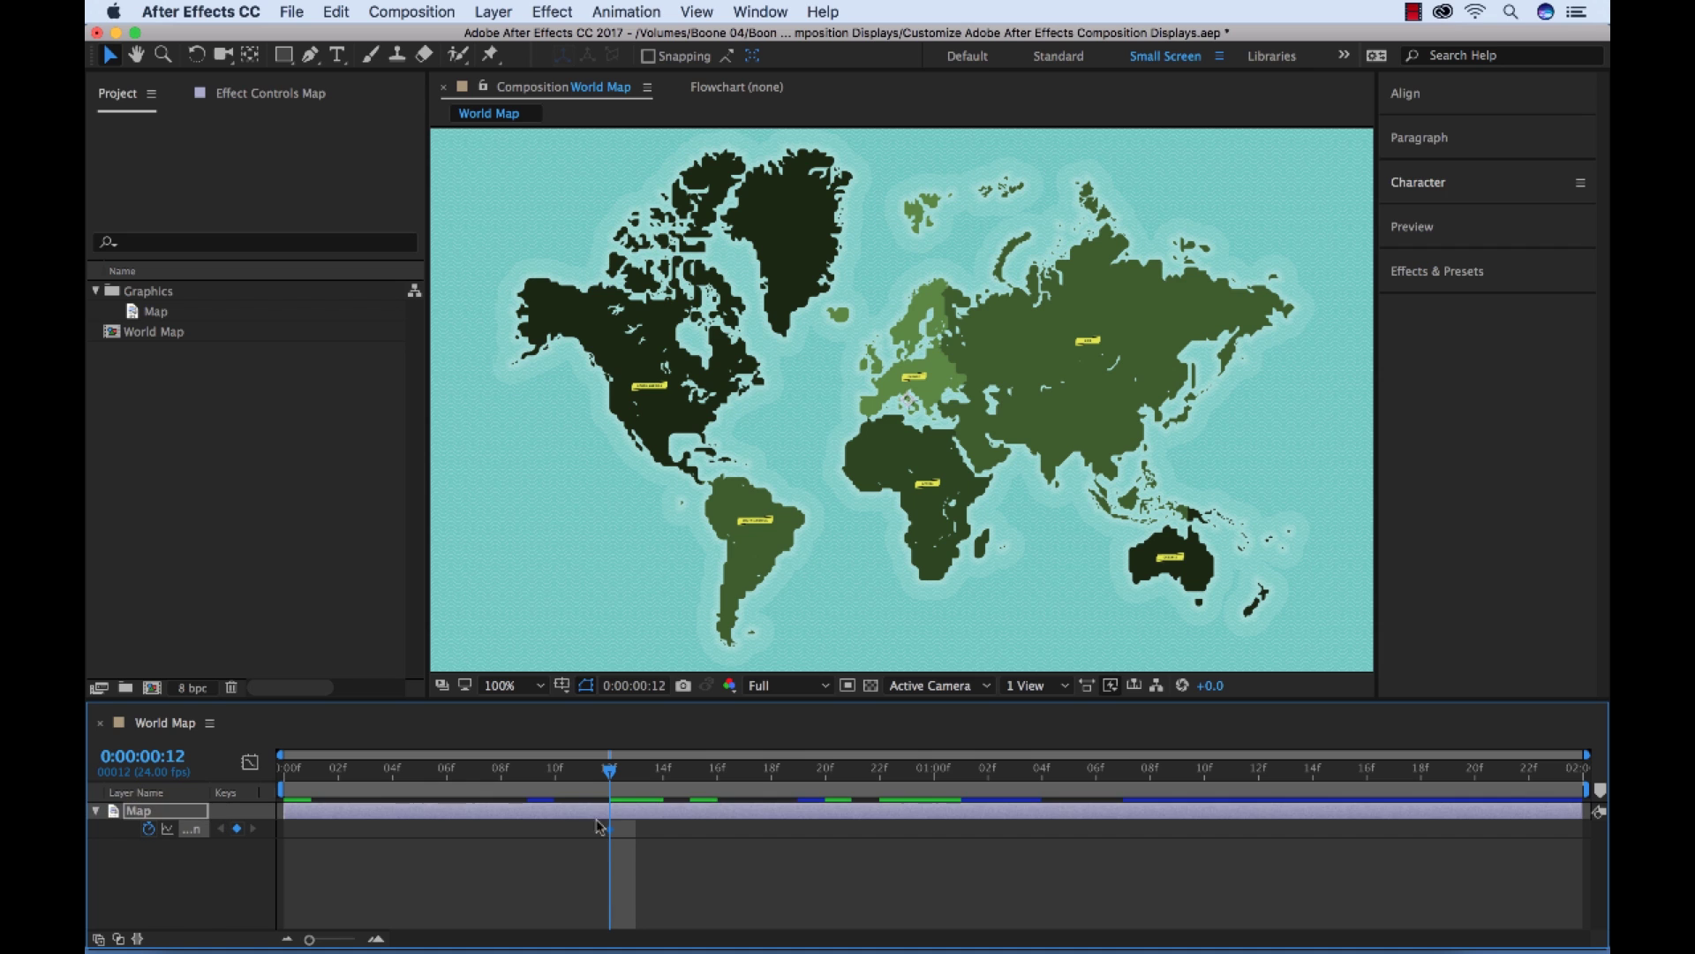
{"action": "left_click_drag", "start_coordinate": [663, 775], "coordinate": [744, 777]}
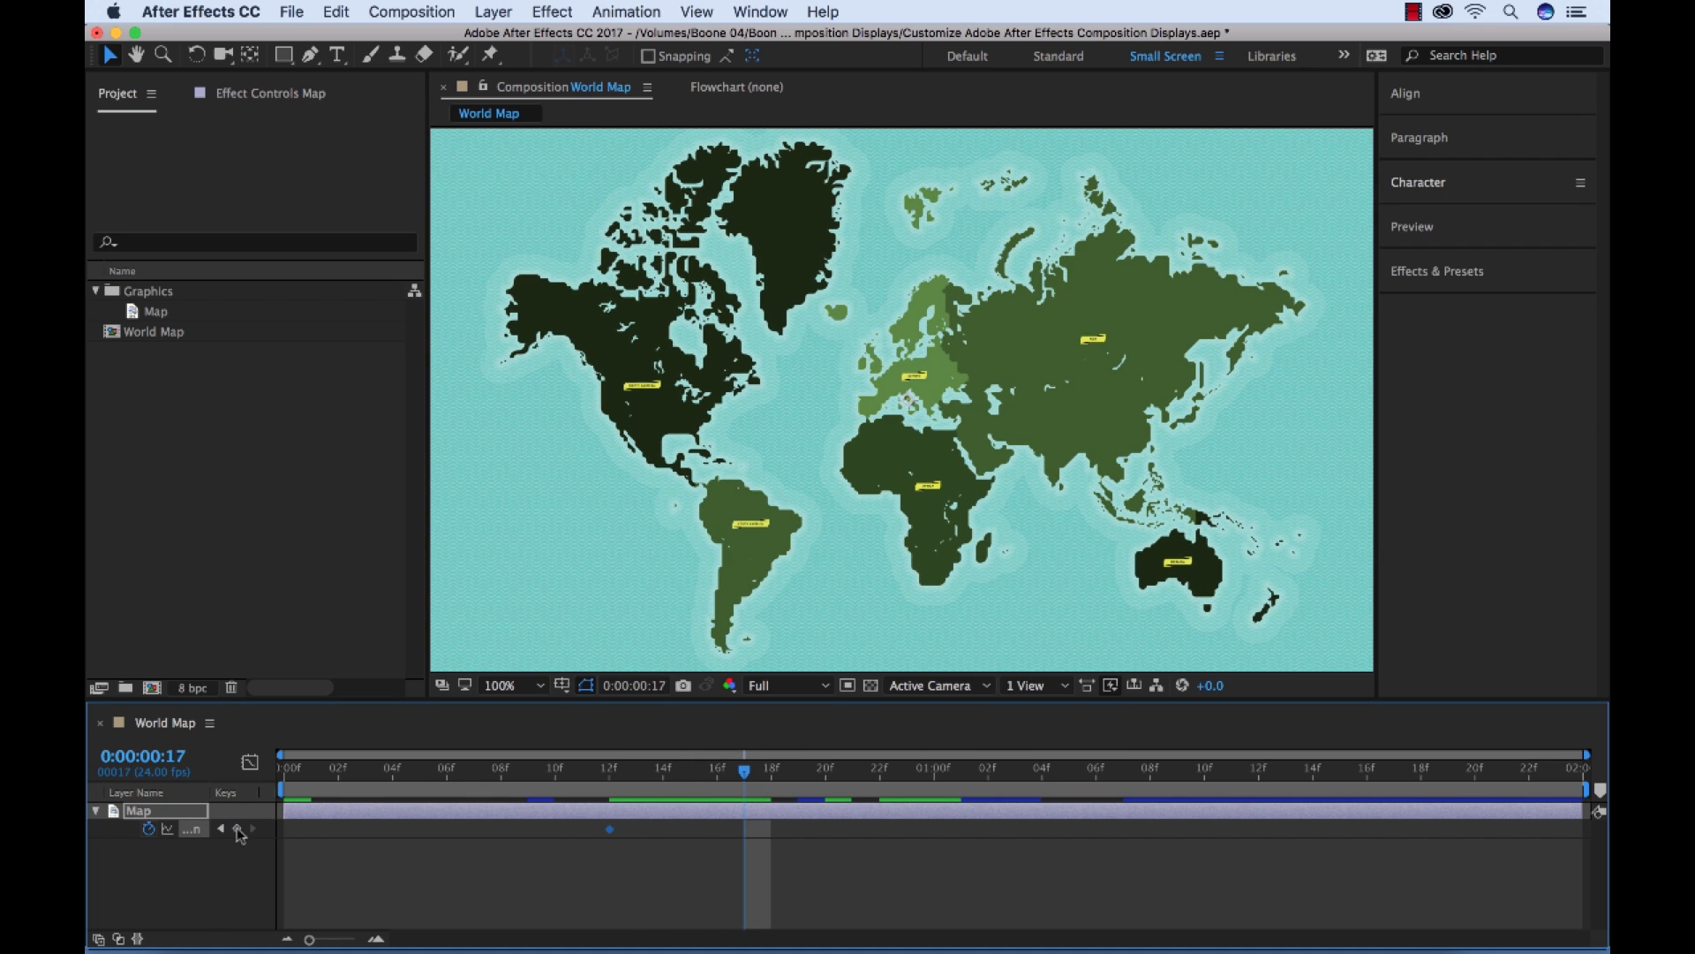
{"action": "left_click", "coordinate": [237, 828]}
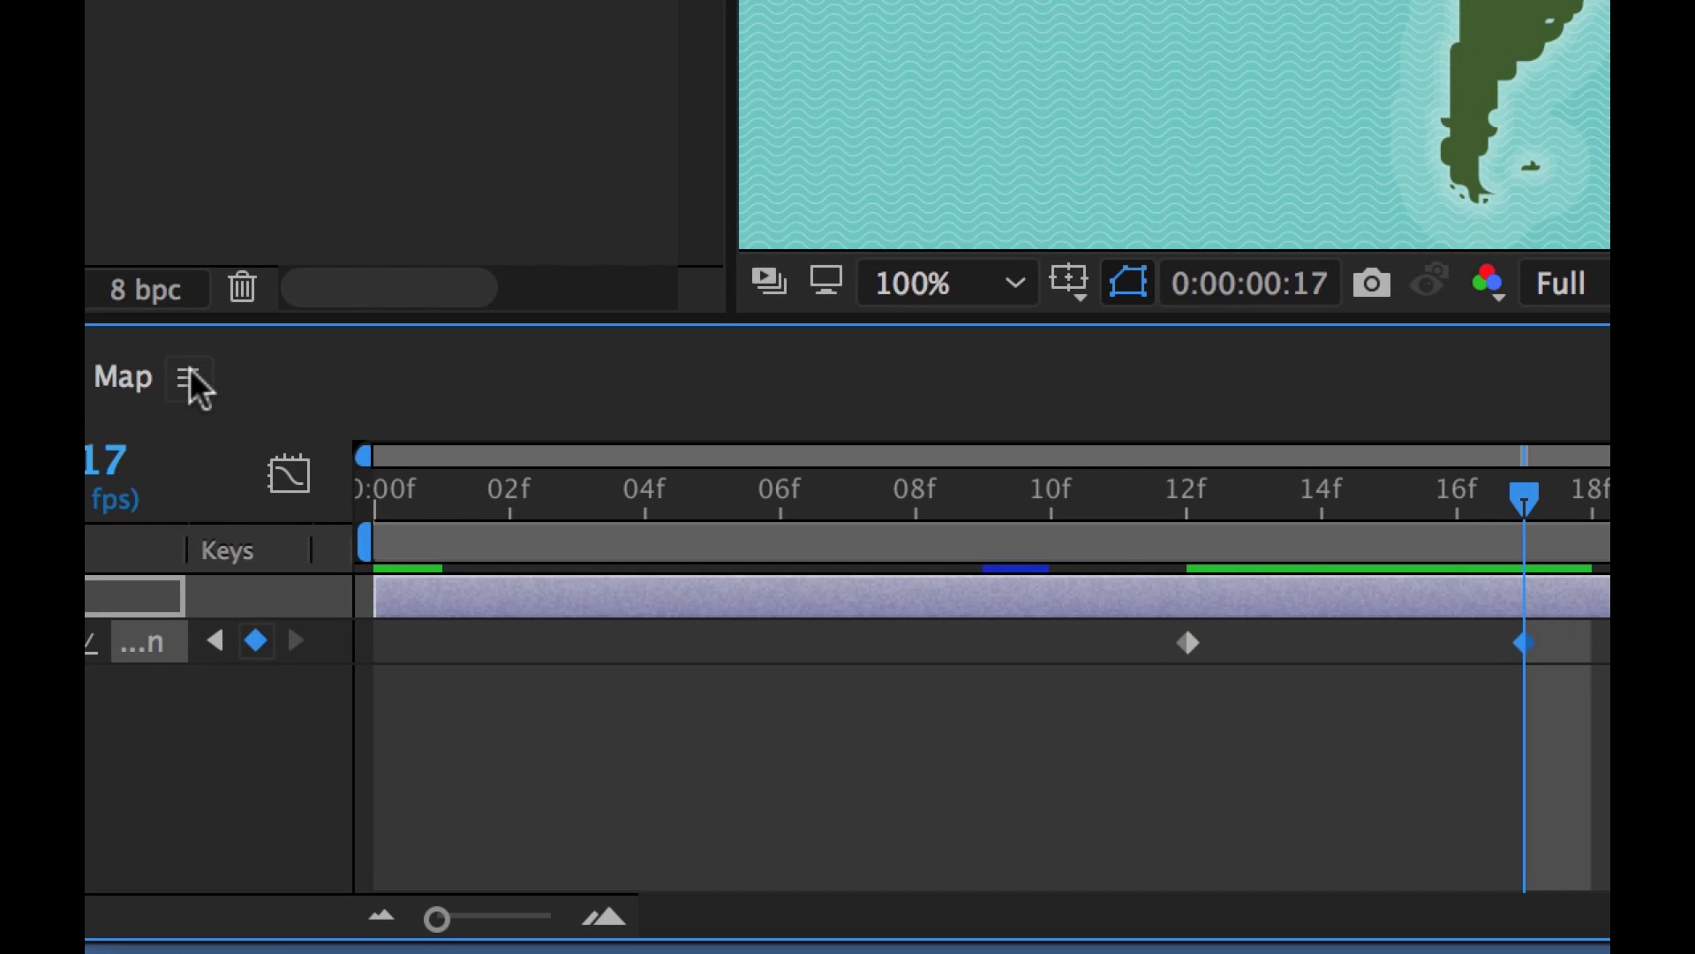
Turn the timeline's cache indicators off and back on
{"action": "left_click", "coordinate": [189, 379]}
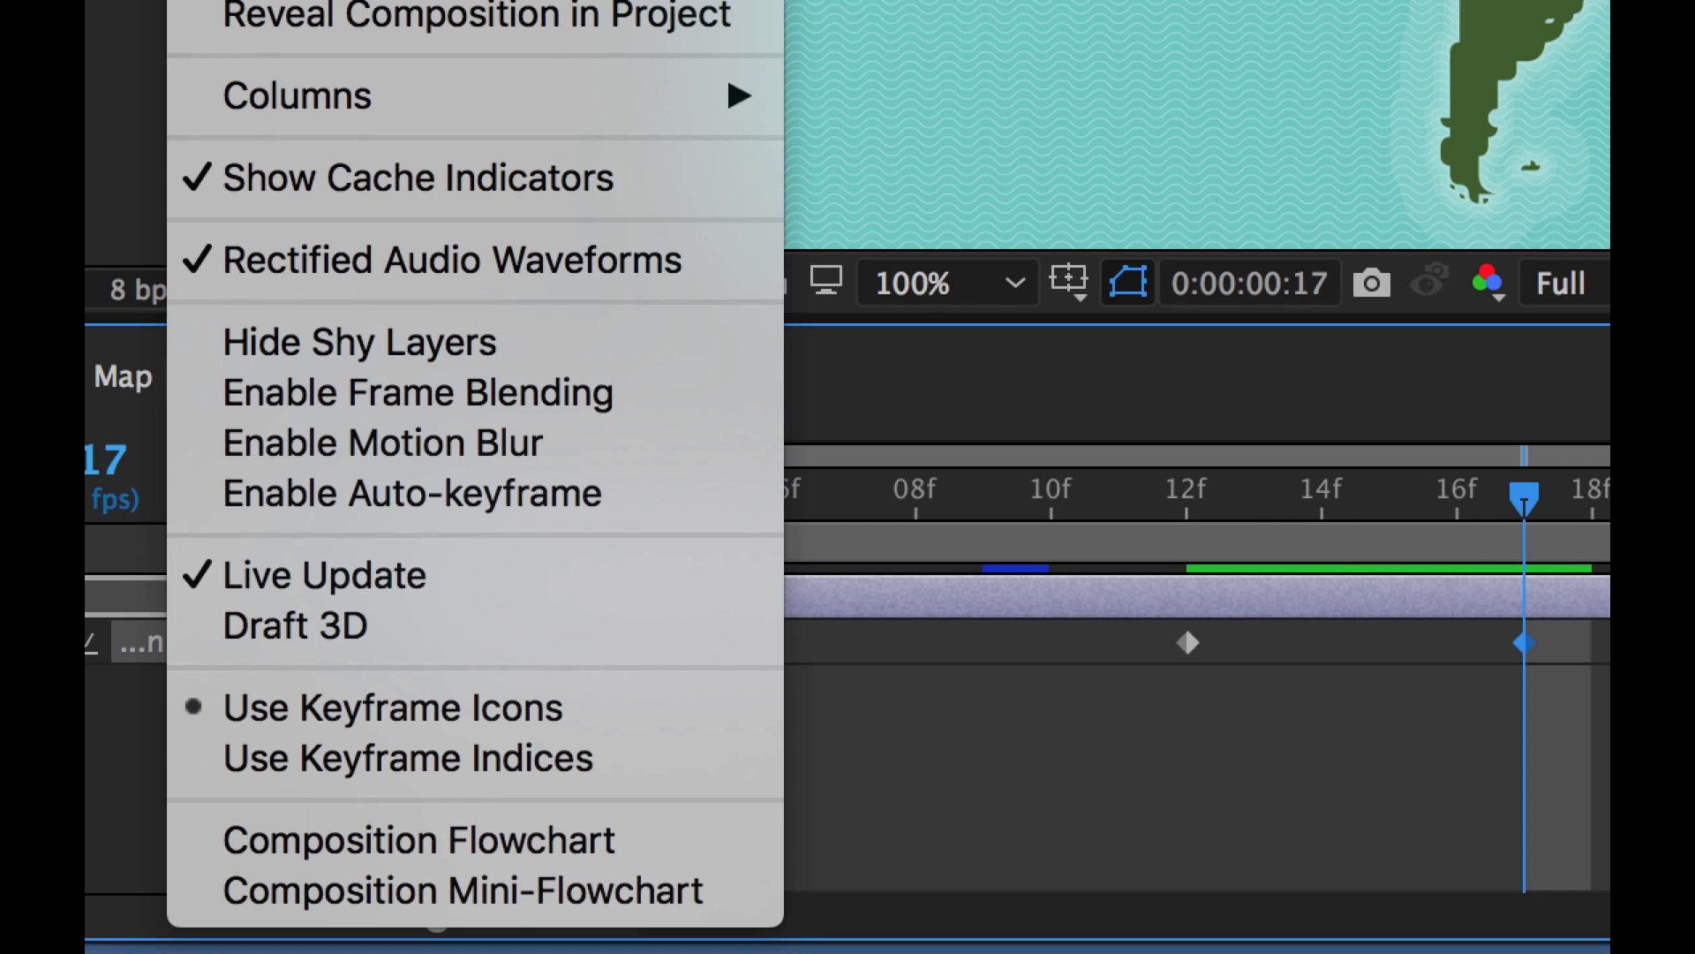
{"action": "left_click", "coordinate": [595, 176]}
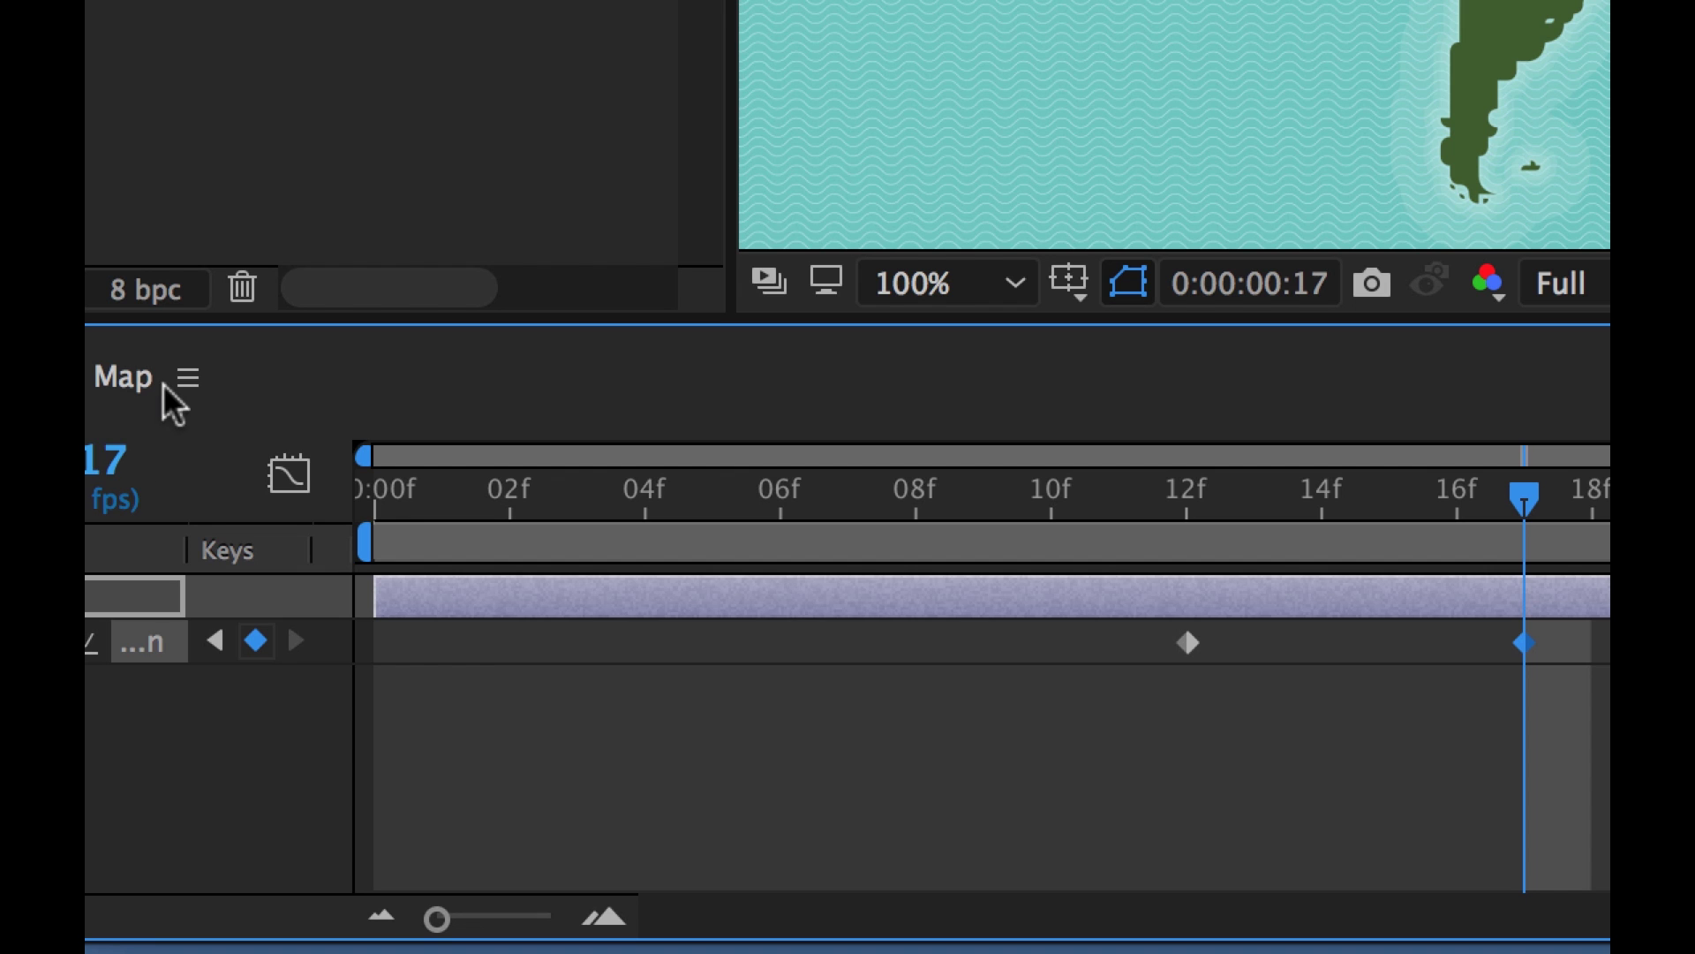
{"action": "left_click", "coordinate": [189, 380]}
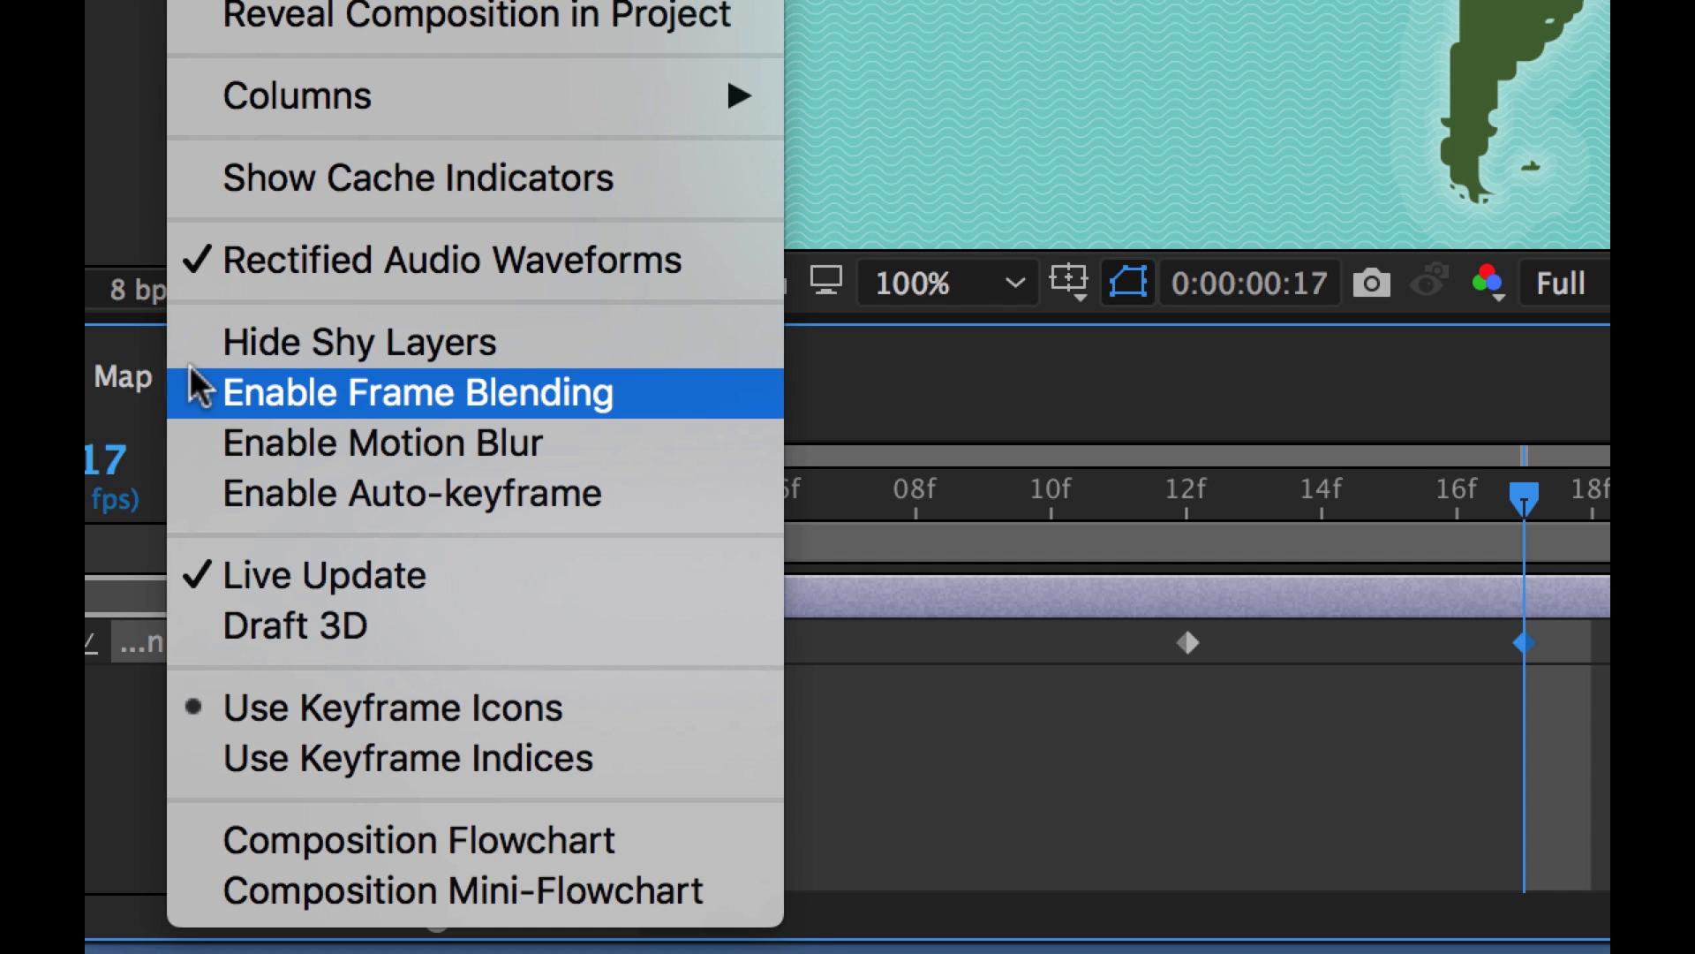
{"action": "left_click", "coordinate": [396, 187]}
Display the timeline's keyframes as indices and switch the current time display from timecode to frame numbers
{"action": "left_click", "coordinate": [188, 380]}
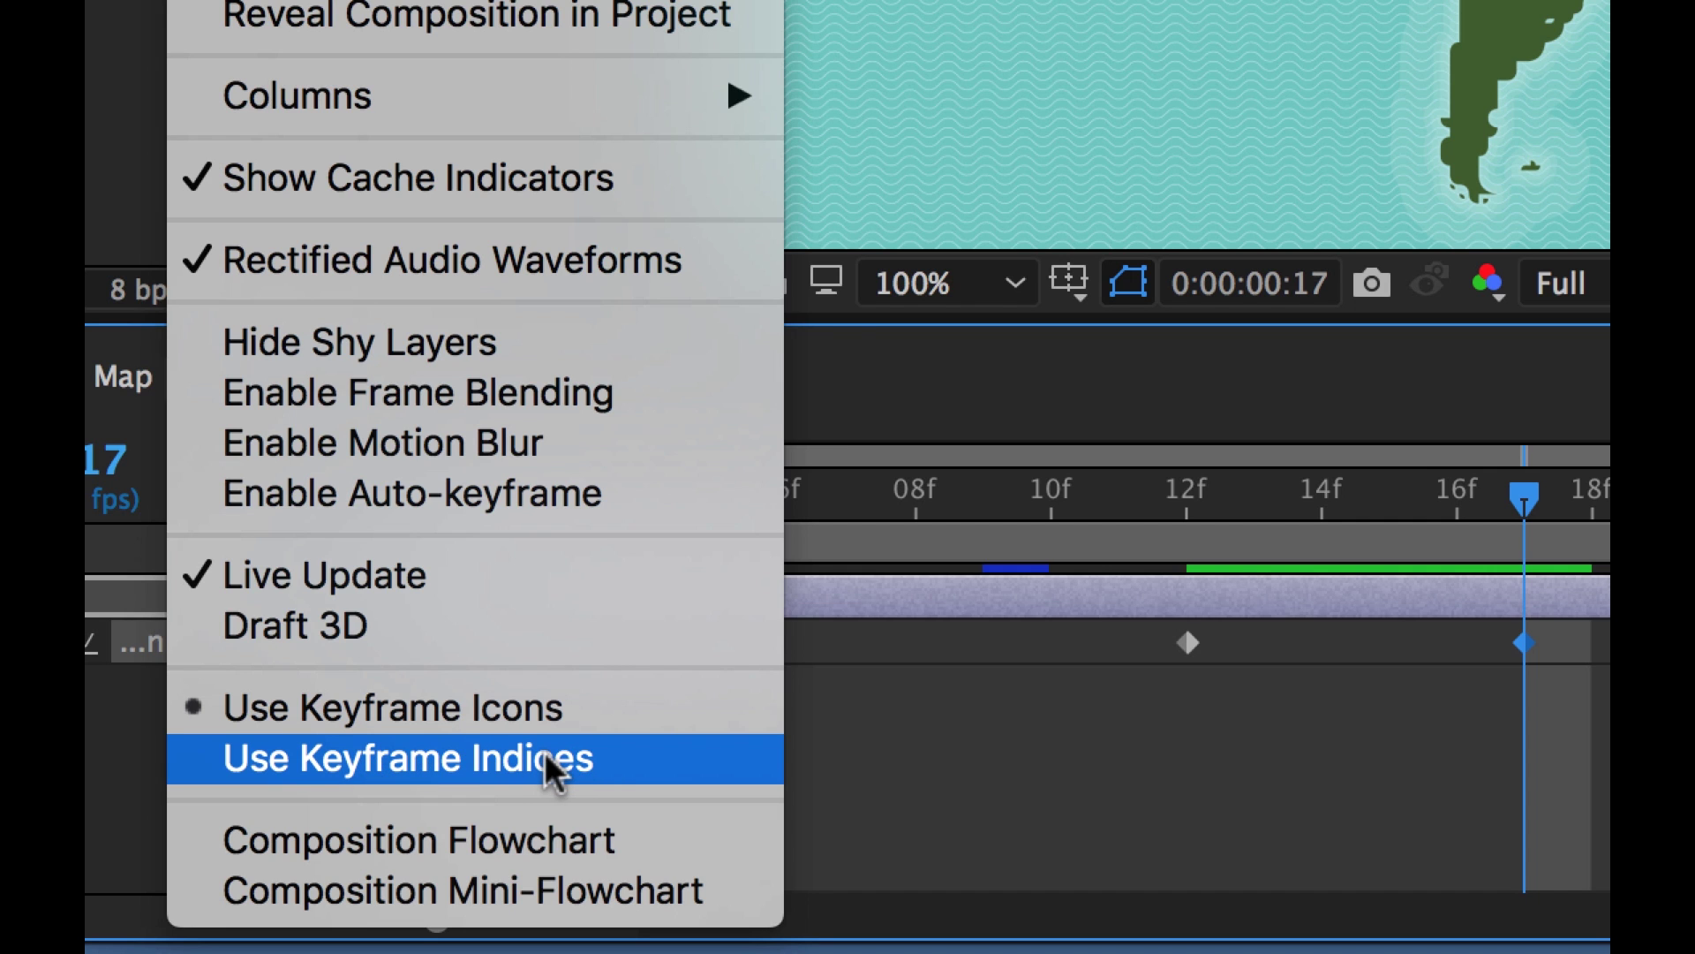
{"action": "left_click", "coordinate": [483, 764]}
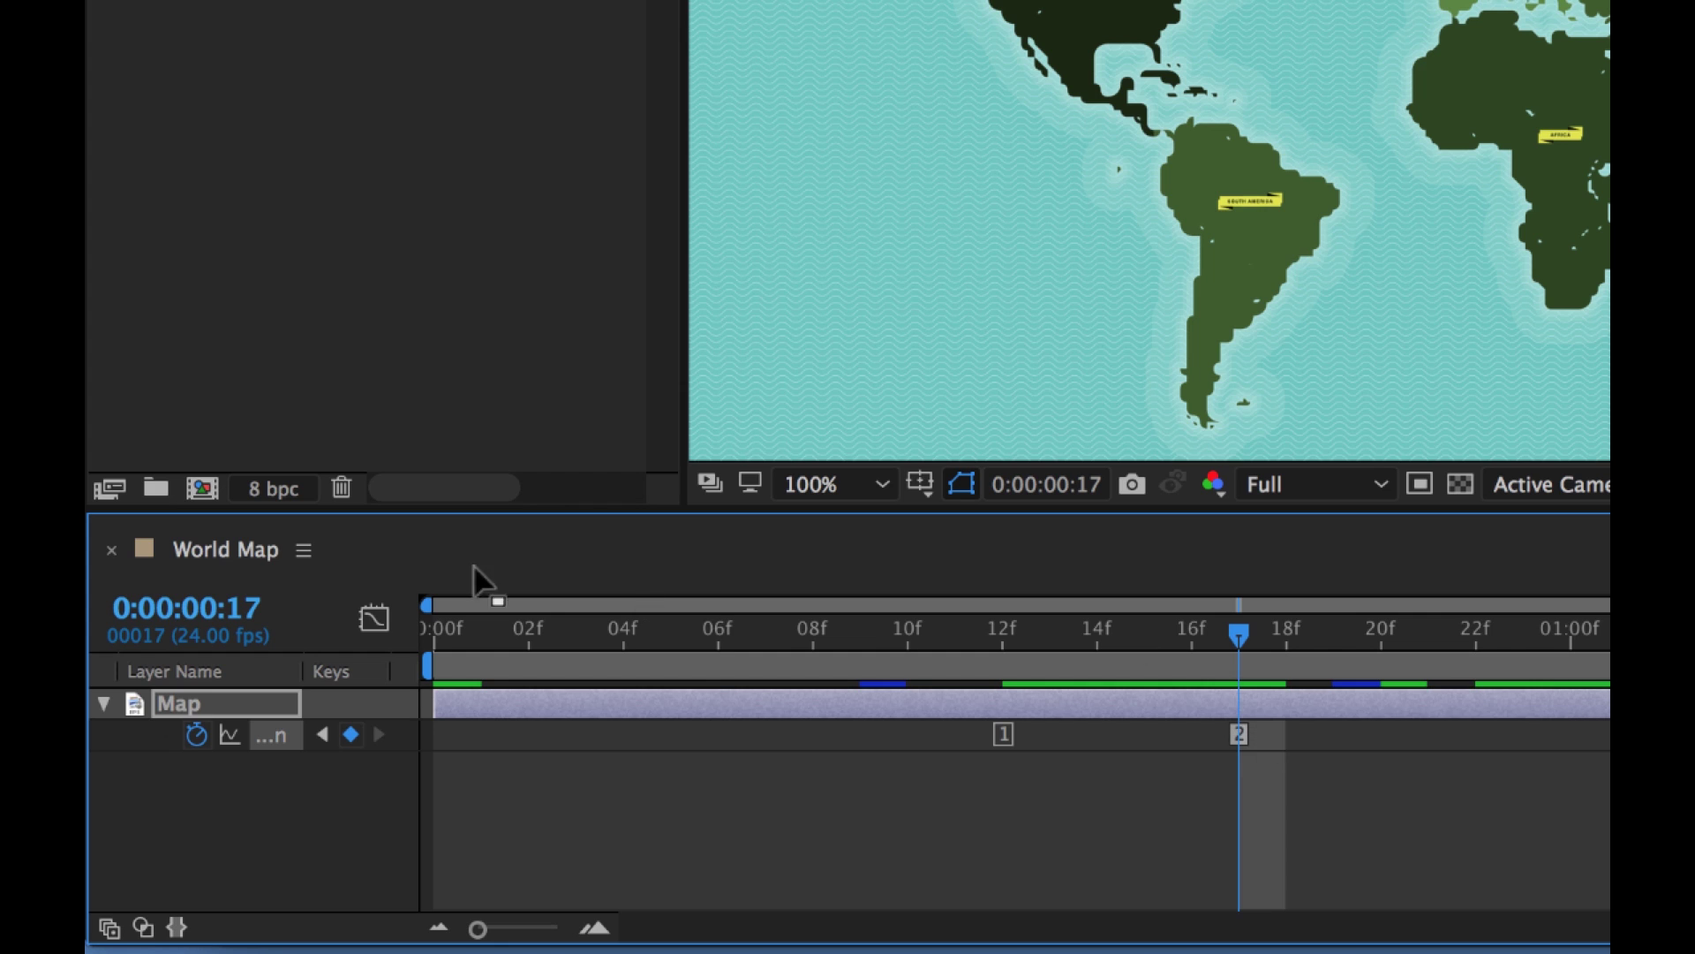
{"action": "left_click", "coordinate": [302, 551]}
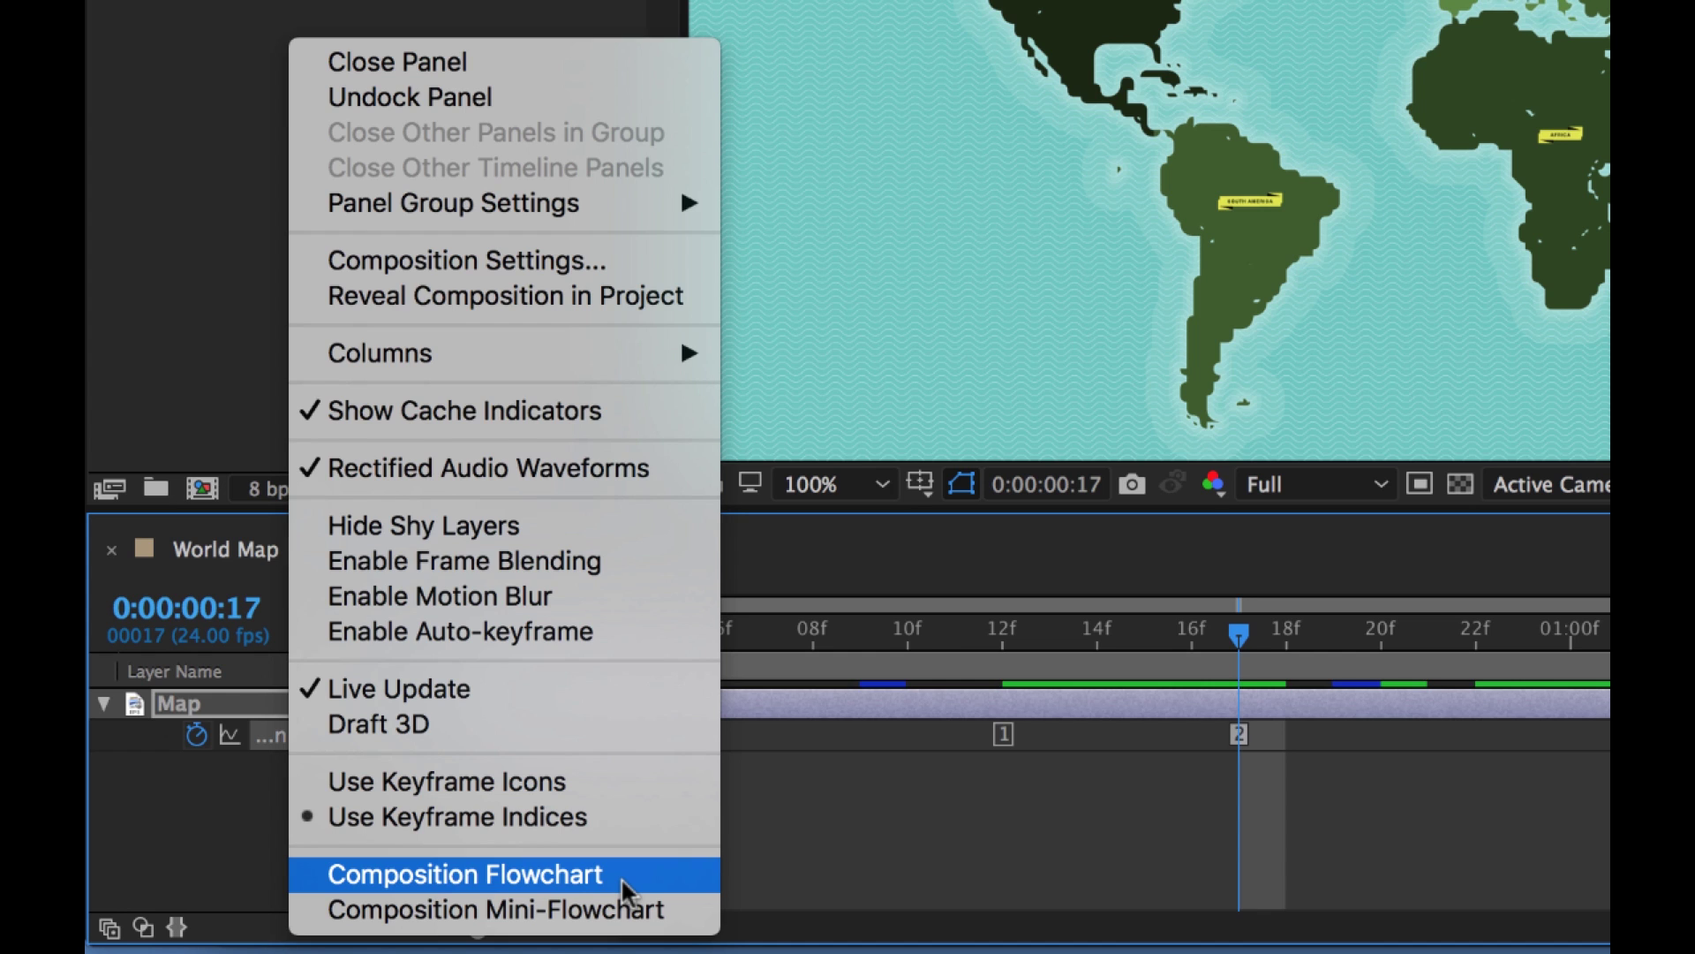
{"action": "left_click", "coordinate": [861, 835]}
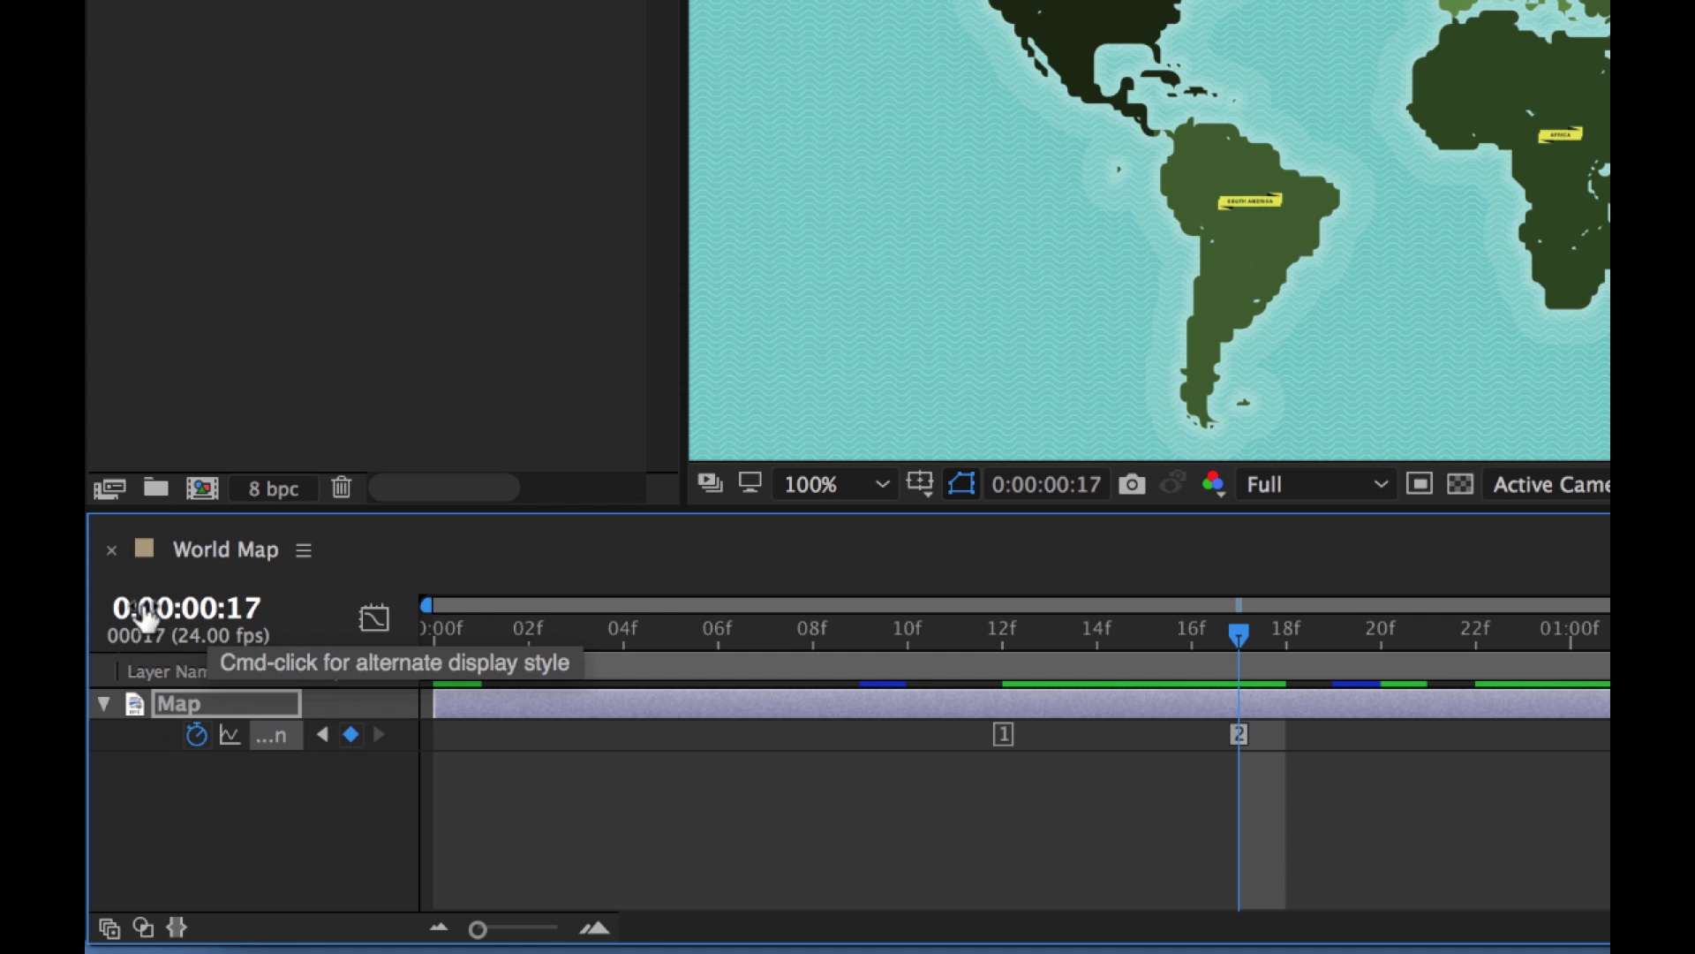
{"action": "left_click", "coordinate": [205, 616], "text": "super"}
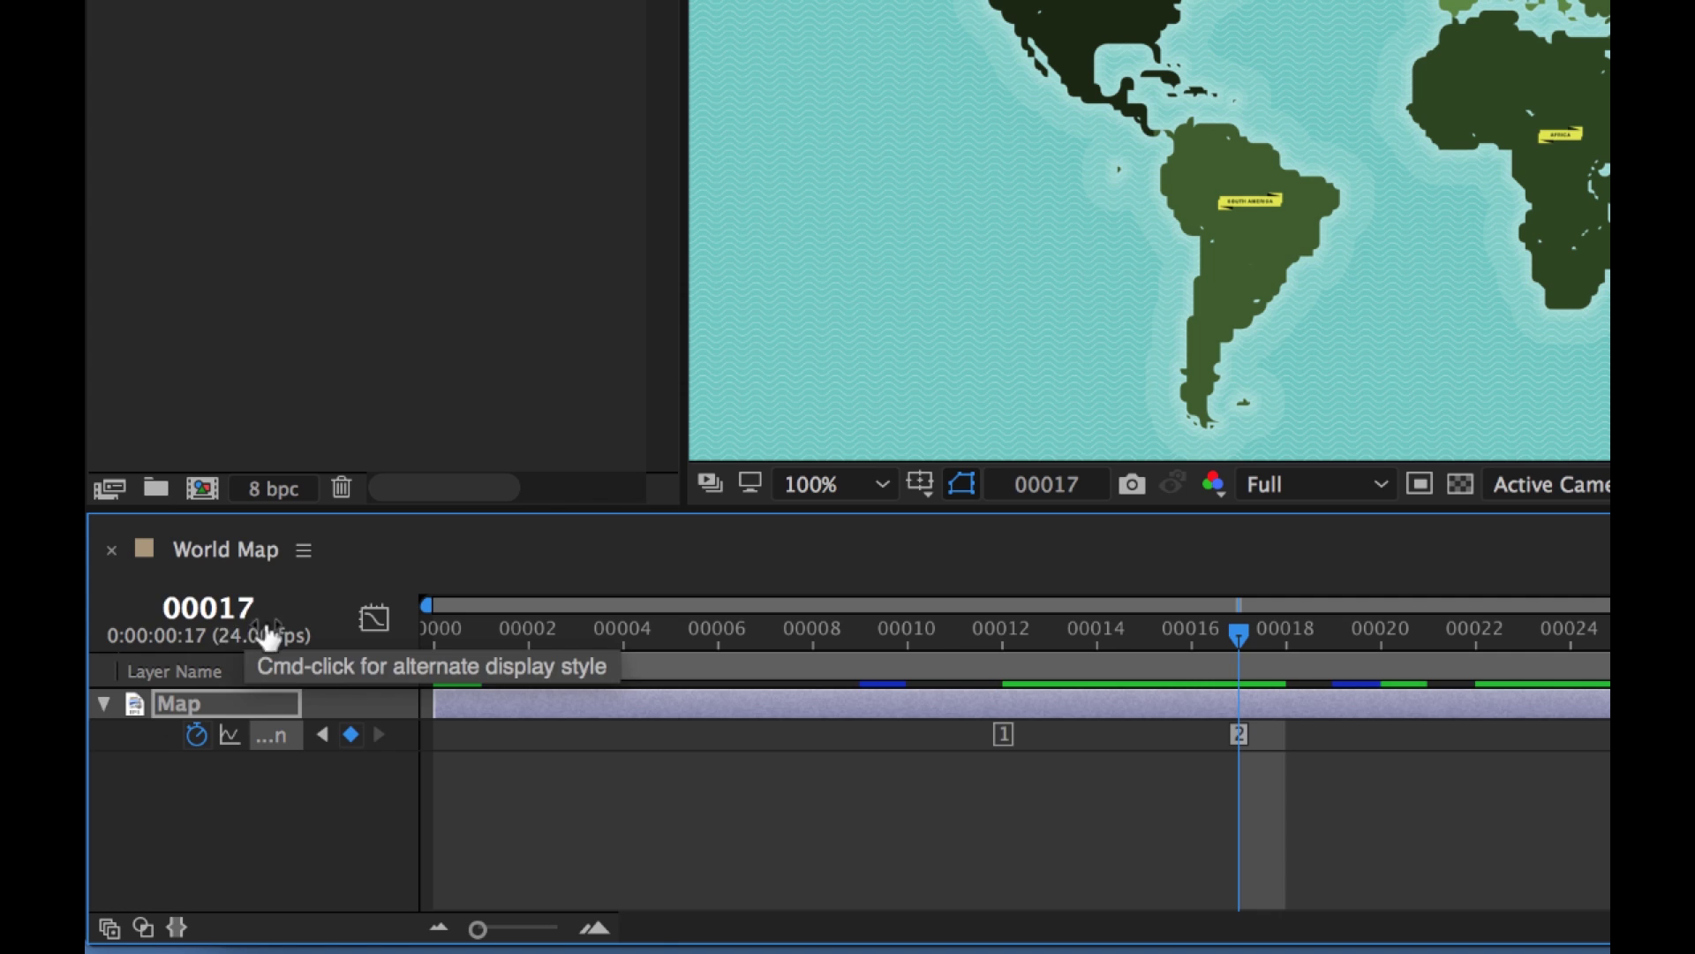